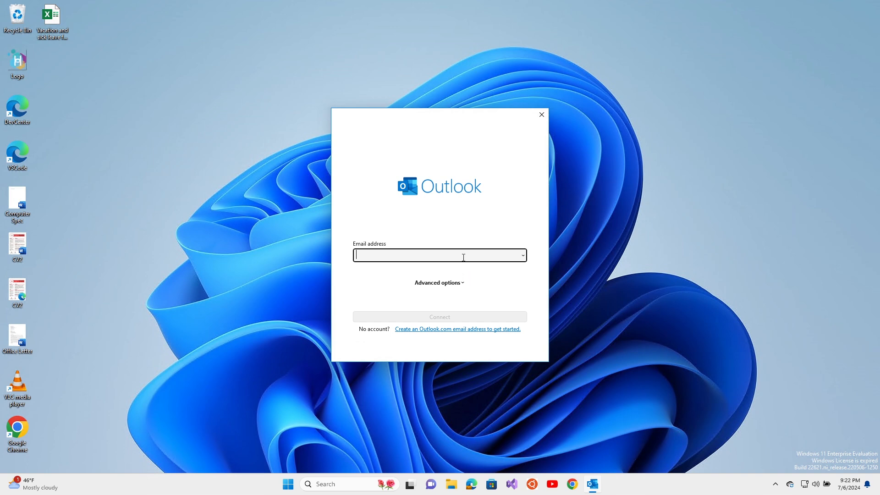
Step: Sign in to Outlook with the work account's e-mail address and password
{"action": "key", "text": "ctrl+v"}
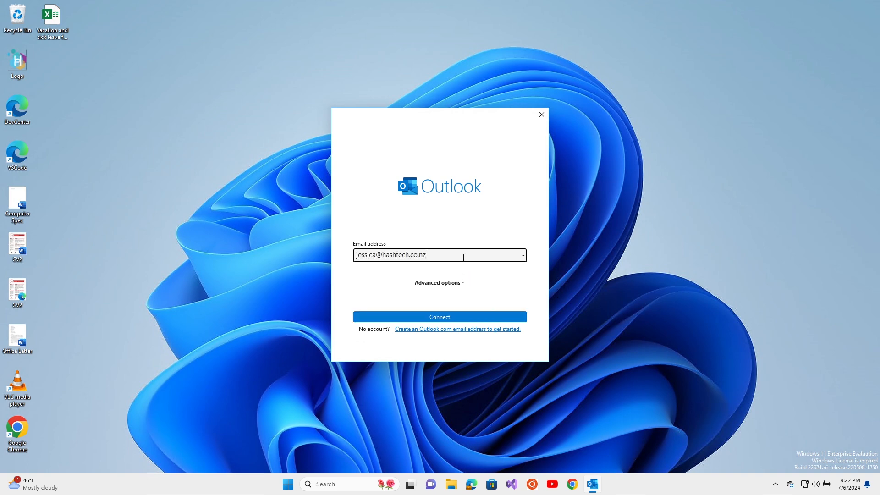
{"action": "left_click", "coordinate": [440, 317]}
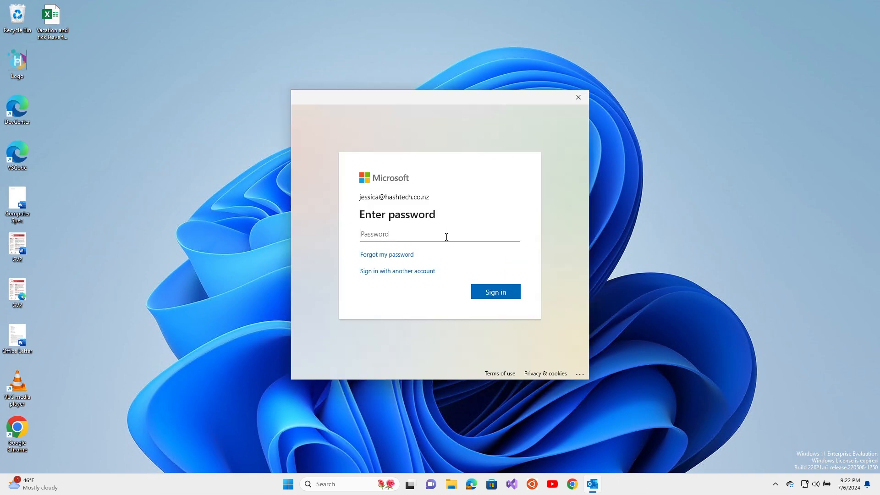
{"action": "key", "text": "ctrl+v"}
{"action": "left_click", "coordinate": [496, 292]}
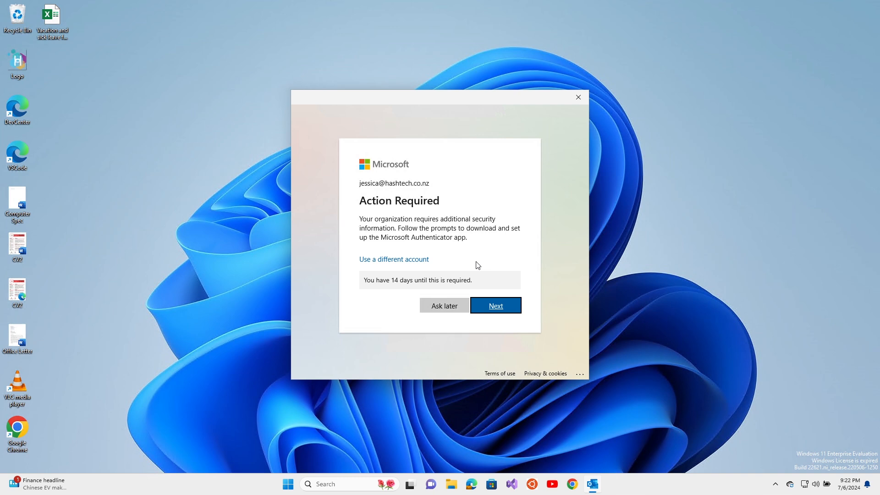
Step: Start Authenticator setup, adding a work or school account on the phone and opening its QR scanner
{"action": "left_click", "coordinate": [494, 307]}
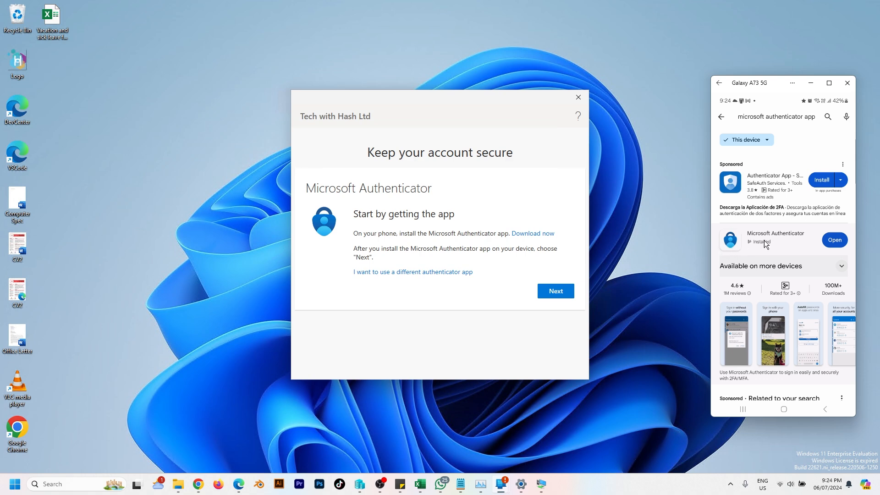
{"action": "left_click", "coordinate": [829, 243]}
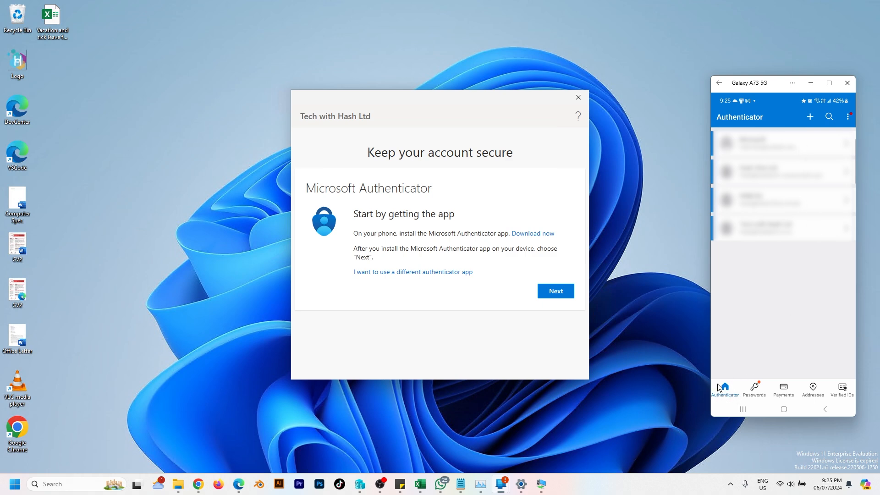
{"action": "left_click", "coordinate": [809, 118]}
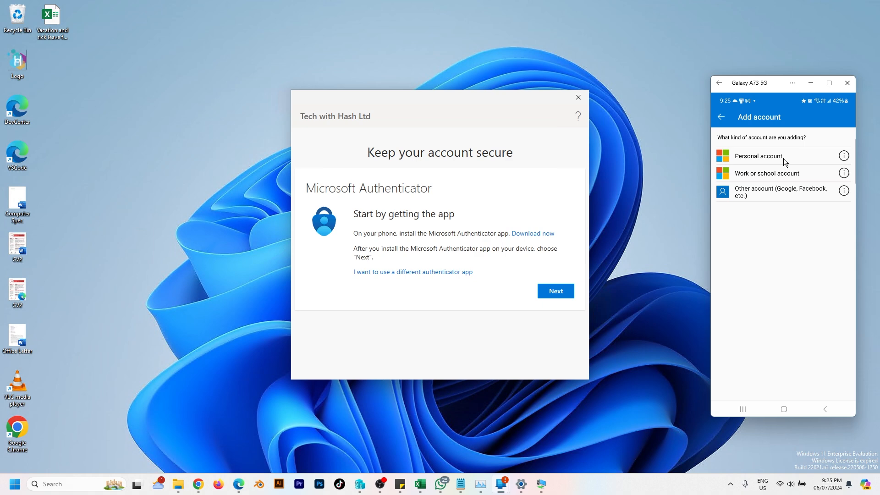
{"action": "left_click", "coordinate": [767, 176]}
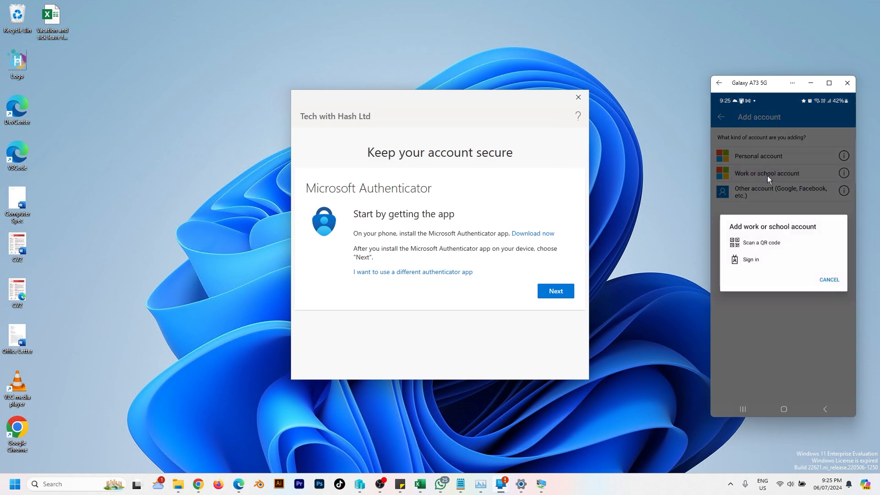
{"action": "left_click", "coordinate": [777, 244]}
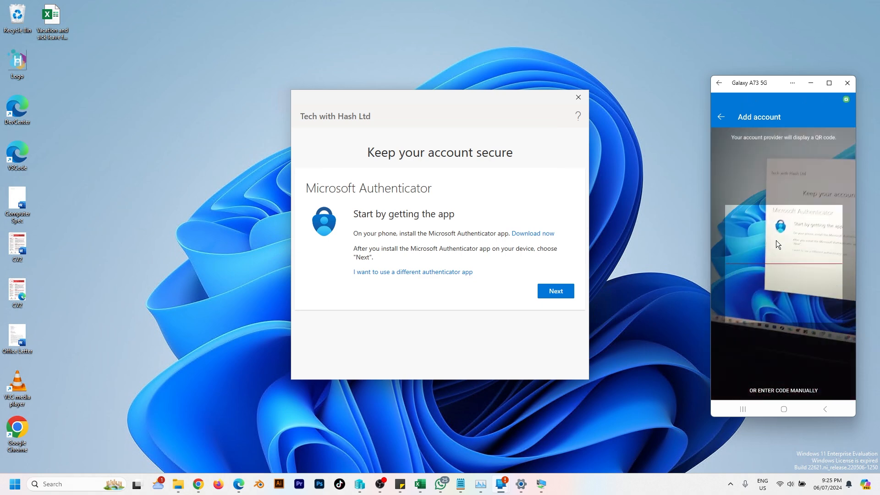
{"action": "left_click", "coordinate": [556, 291]}
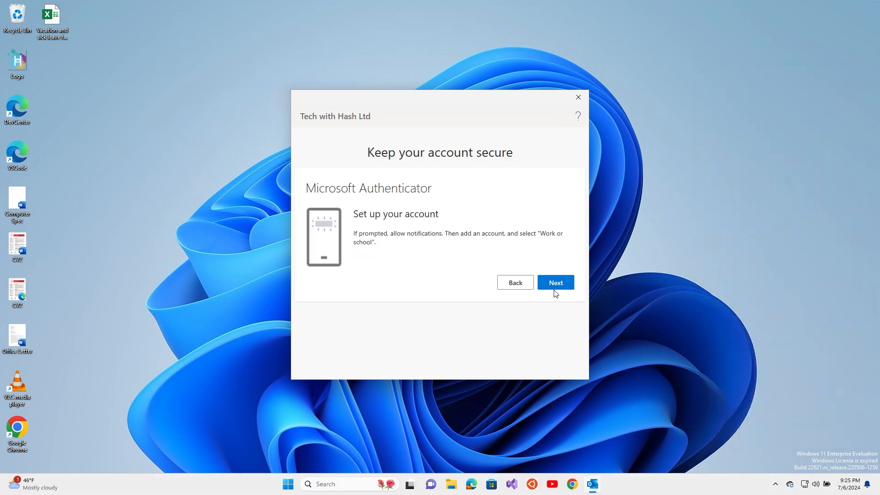
Step: Scan the displayed QR code to link the Tech with Hash Ltd account in Authenticator
{"action": "left_click", "coordinate": [557, 284]}
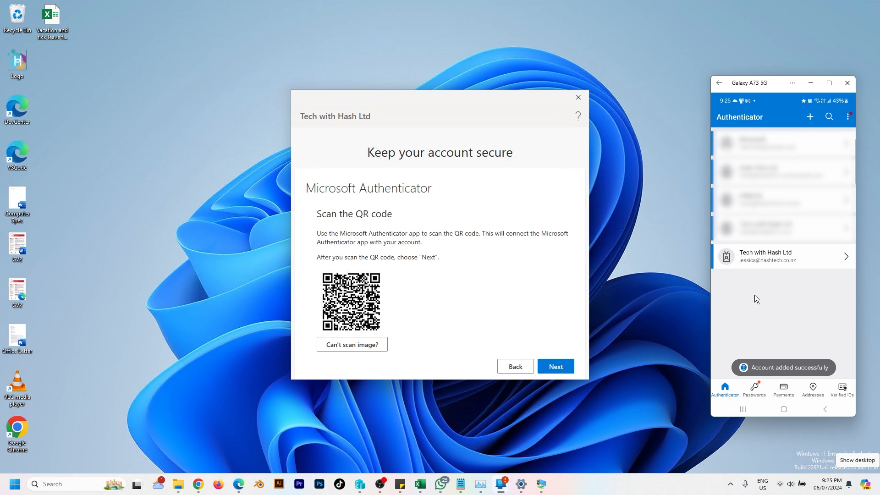
{"action": "left_click", "coordinate": [788, 261]}
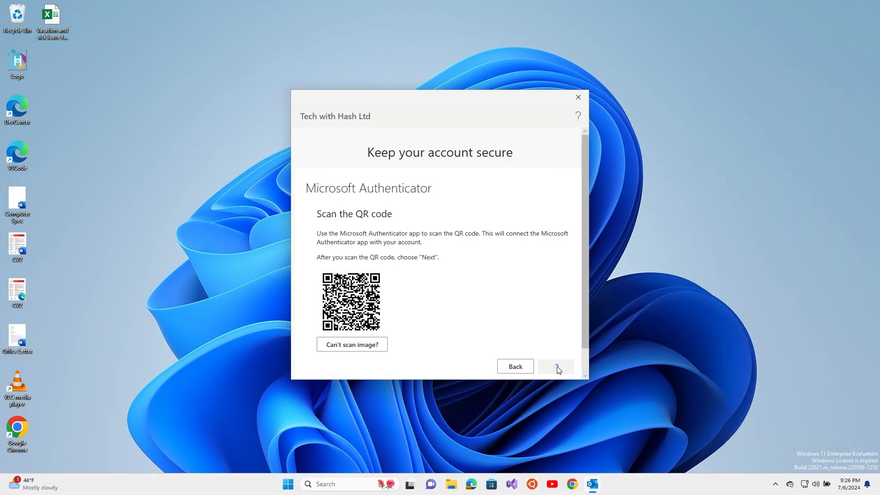
{"action": "left_click", "coordinate": [556, 367]}
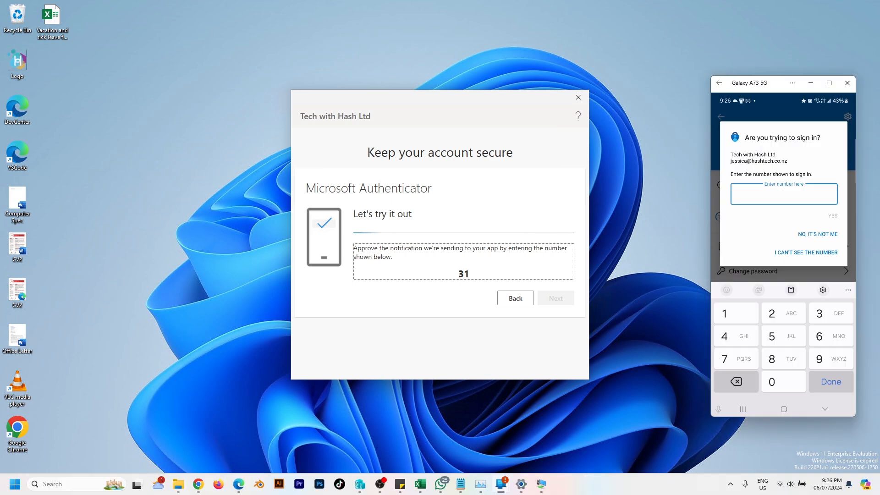
Step: Approve the test notification by entering 31 on the phone
{"action": "left_click", "coordinate": [833, 315]}
{"action": "left_click", "coordinate": [742, 316]}
{"action": "left_click", "coordinate": [818, 378]}
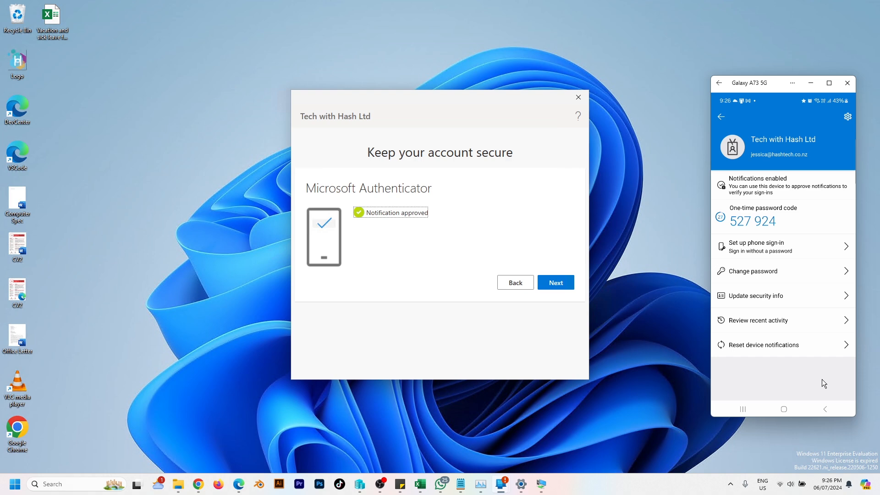
{"action": "left_click", "coordinate": [556, 282]}
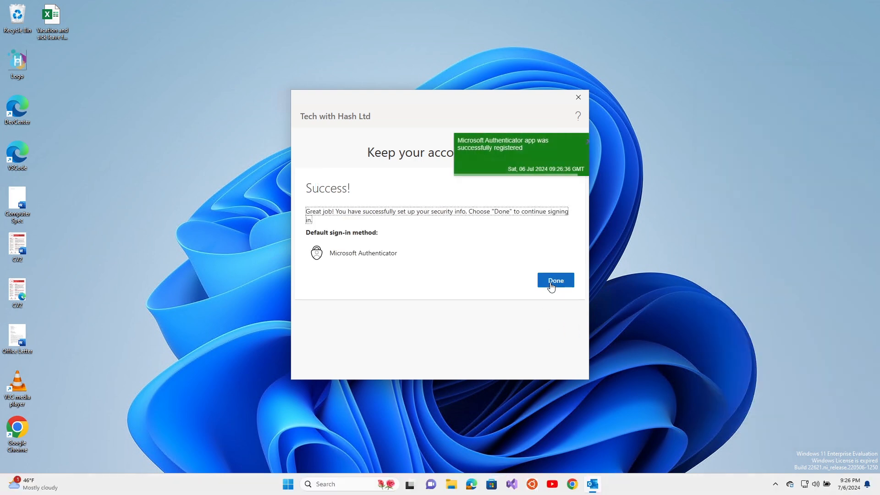
Step: Finish security setup and add the account for this app only, opening the mailbox
{"action": "left_click", "coordinate": [553, 281]}
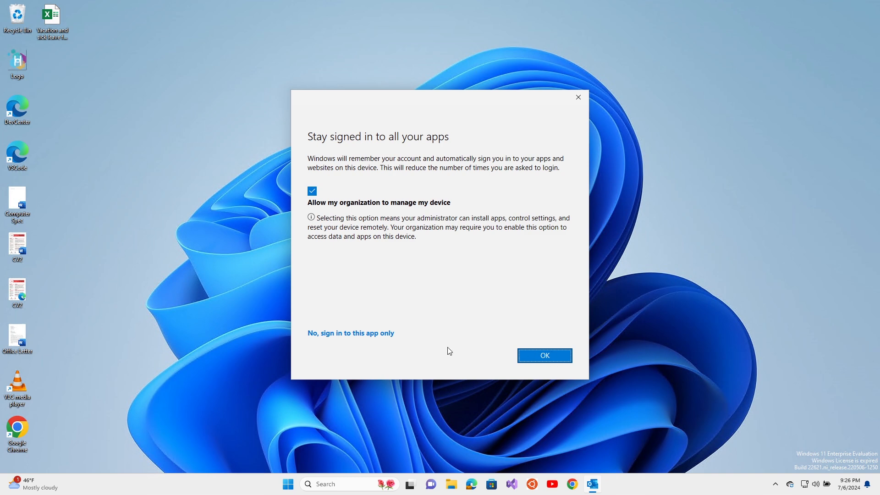
{"action": "left_click", "coordinate": [350, 335]}
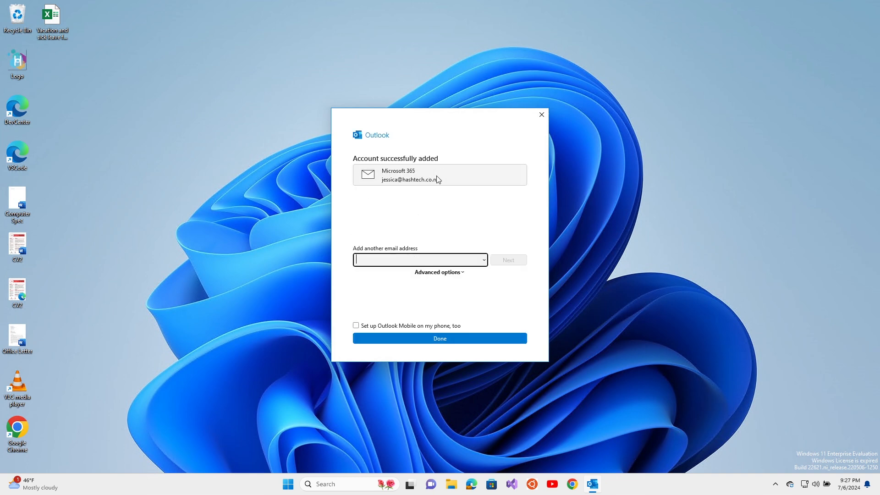
{"action": "left_click", "coordinate": [457, 339]}
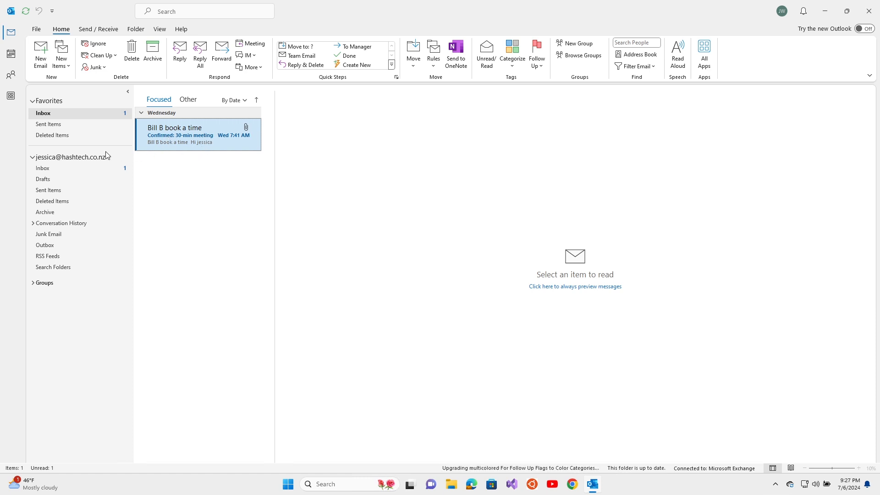
Step: Show the account's own Inbox and start a blank new email
{"action": "left_click", "coordinate": [79, 174]}
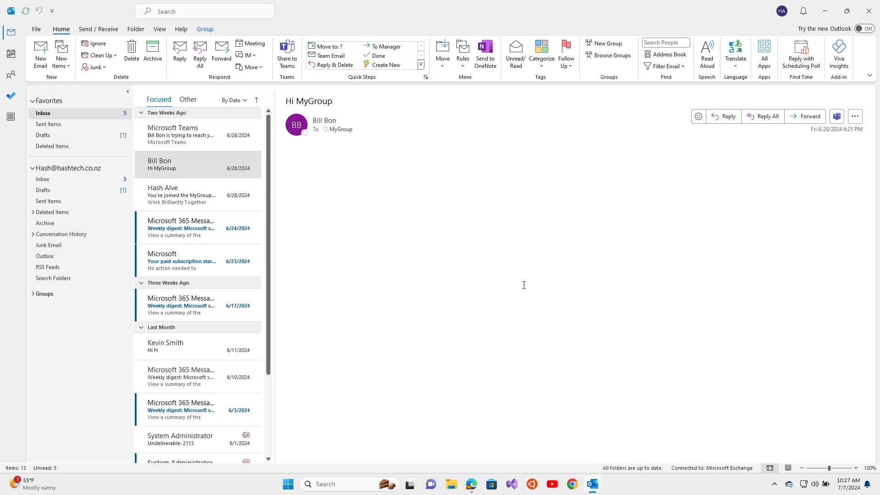
{"action": "left_click", "coordinate": [40, 61]}
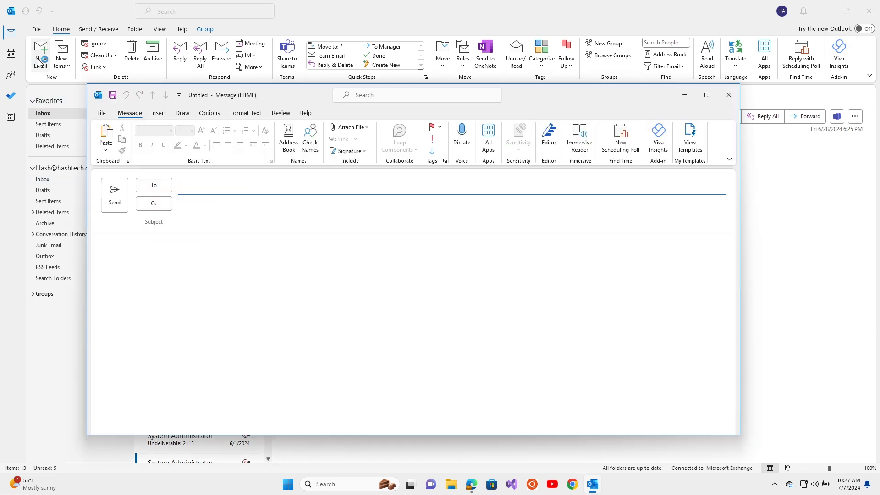
Step: Create a new named signature from the message's signature settings
{"action": "left_click", "coordinate": [360, 152]}
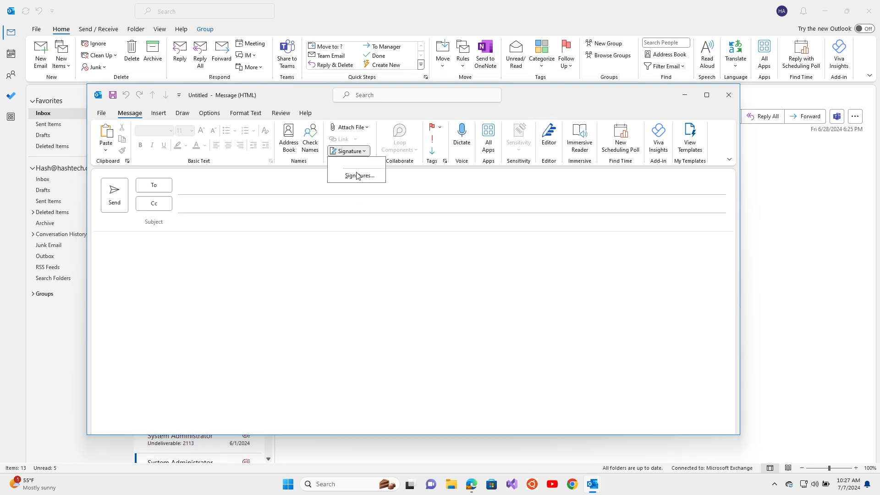
{"action": "left_click", "coordinate": [358, 176]}
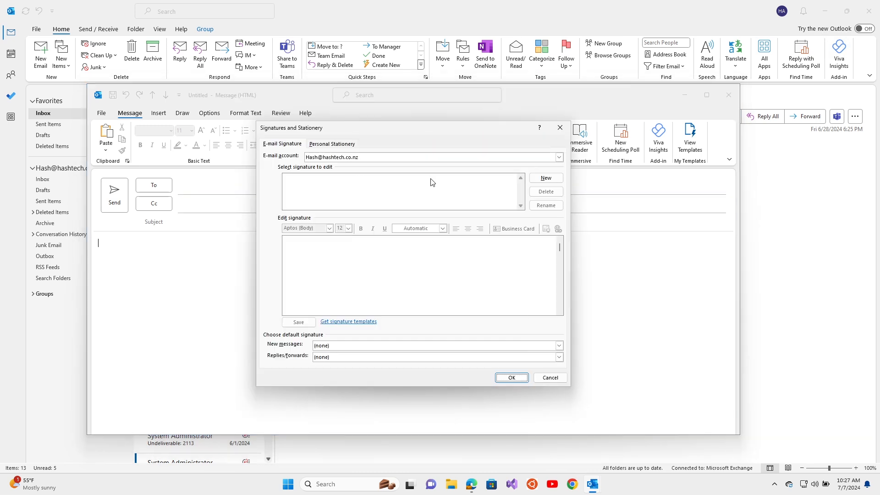
{"action": "left_click", "coordinate": [545, 178]}
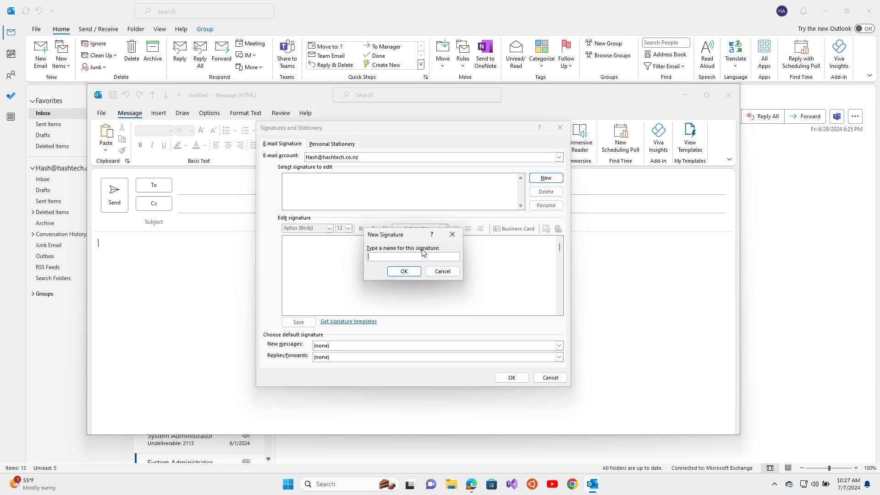
{"action": "type", "text": "Hash"}
{"action": "key", "text": "Return"}
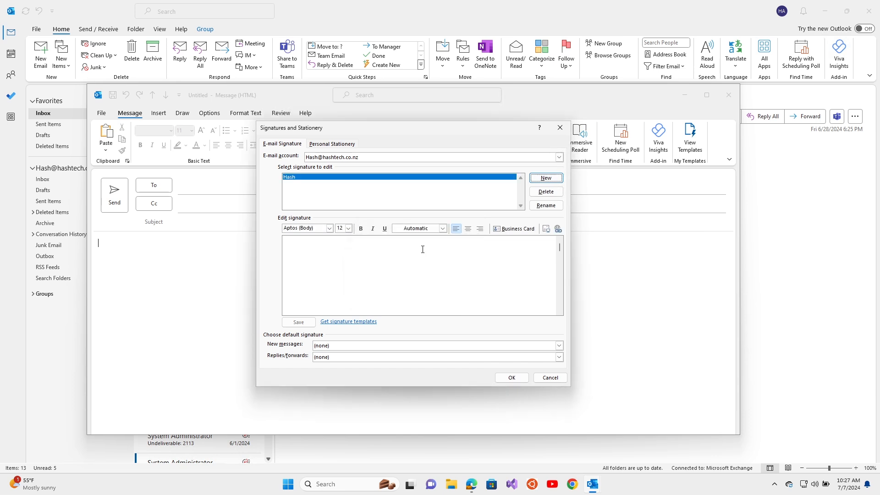
Step: Write the signature: Regards, the sender's name, Director, Tech with Hash Ltd and a mobile number
{"action": "left_click", "coordinate": [422, 248]}
{"action": "type", "text": "Regards, Hash A"}
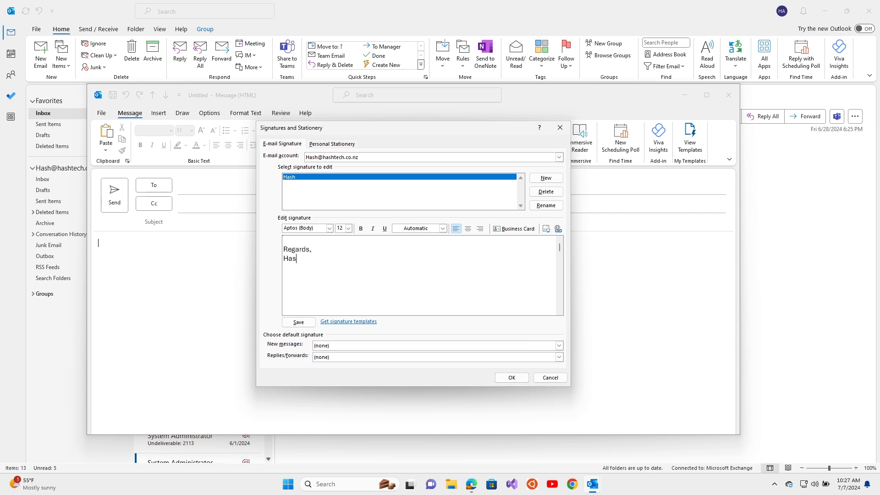
{"action": "key", "text": "Return"}
{"action": "type", "text": "Director "}
{"action": "type", "text": "Tech with"}
{"action": "type", "text": " Hash L"}
{"action": "type", "text": "td "}
{"action": "type", "text": "M"}
{"action": "type", "text": " - "}
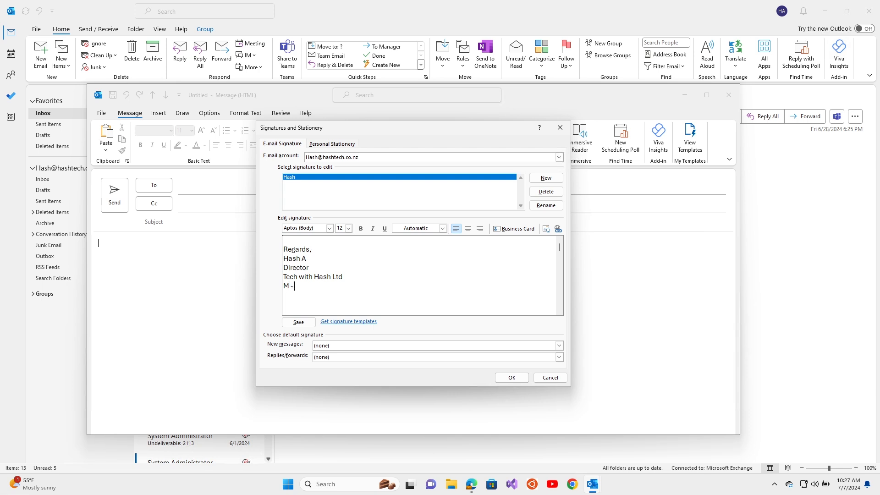
{"action": "key", "text": "Return"}
Step: Insert the Logo picture into the signature
{"action": "left_click", "coordinate": [546, 228]}
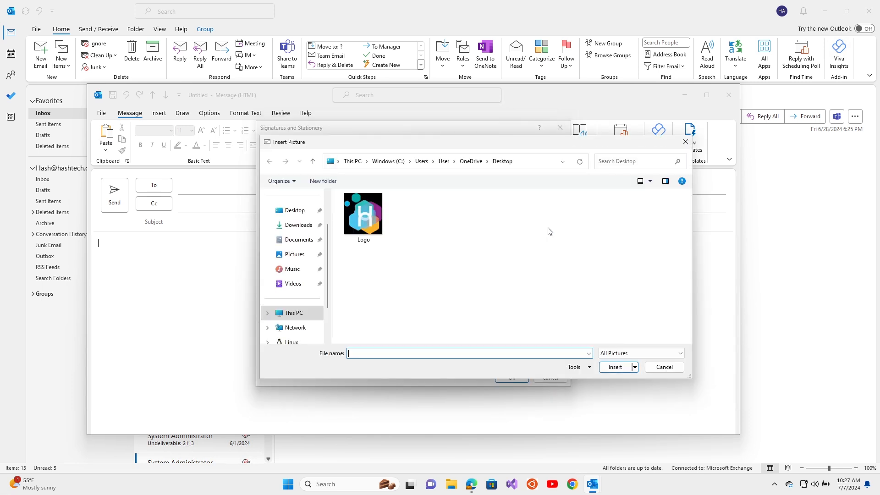
{"action": "left_click", "coordinate": [370, 214]}
{"action": "left_click", "coordinate": [614, 367]}
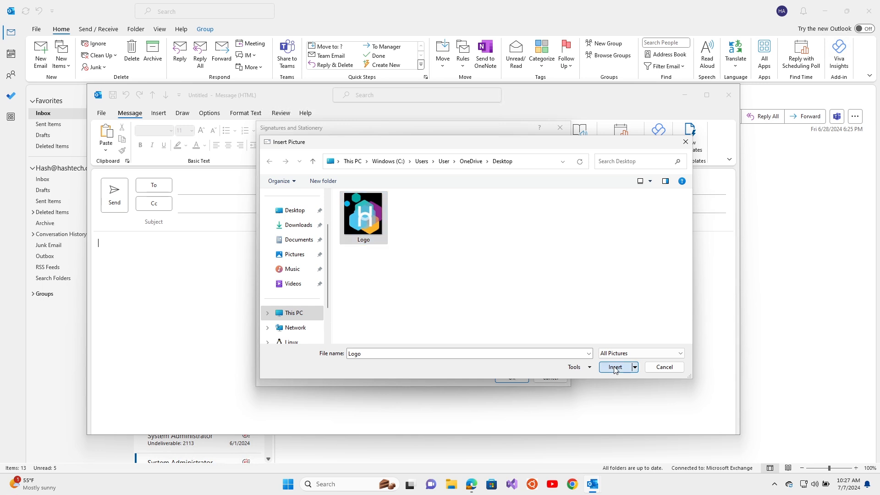
{"action": "scroll", "coordinate": [391, 306], "scroll_direction": "down", "scroll_amount": 1}
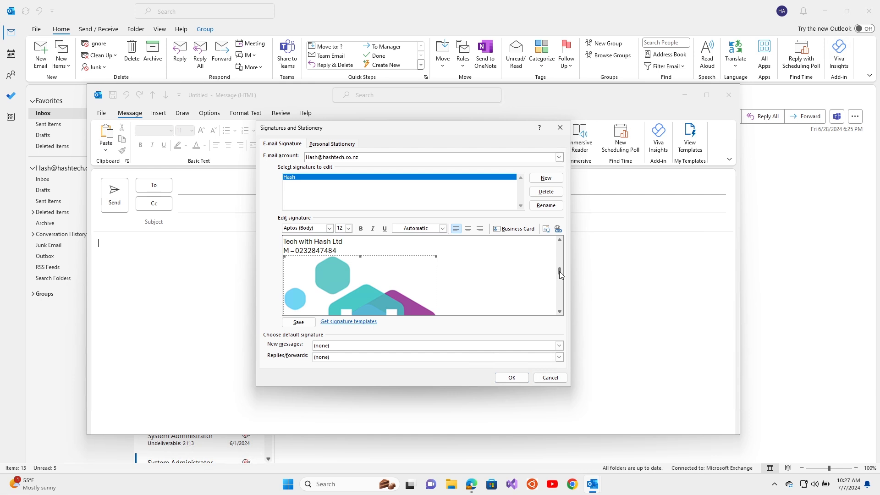
{"action": "left_click_drag", "start_coordinate": [559, 274], "coordinate": [560, 240]}
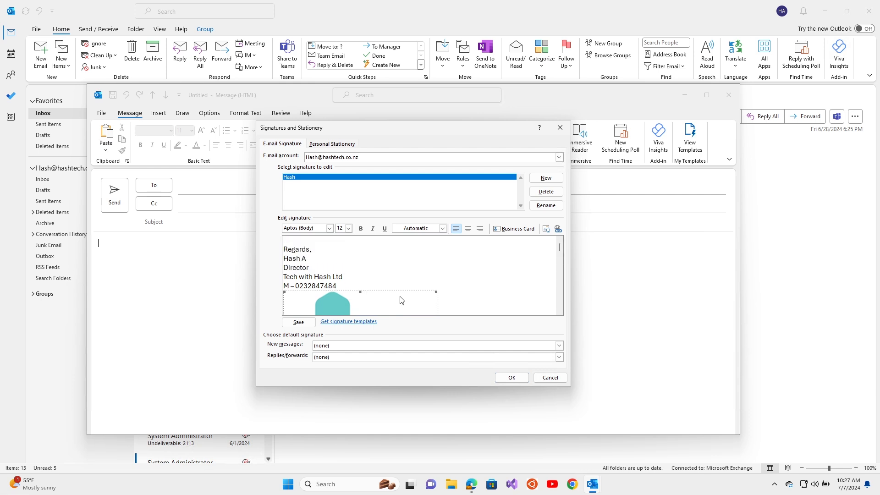
Step: Make all five signature text lines grey, keeping the size at 12
{"action": "mouse_move", "coordinate": [367, 286]}
{"action": "left_mouse_down"}
{"action": "mouse_move", "coordinate": [280, 275]}
{"action": "mouse_move", "coordinate": [275, 252]}
{"action": "left_mouse_up"}
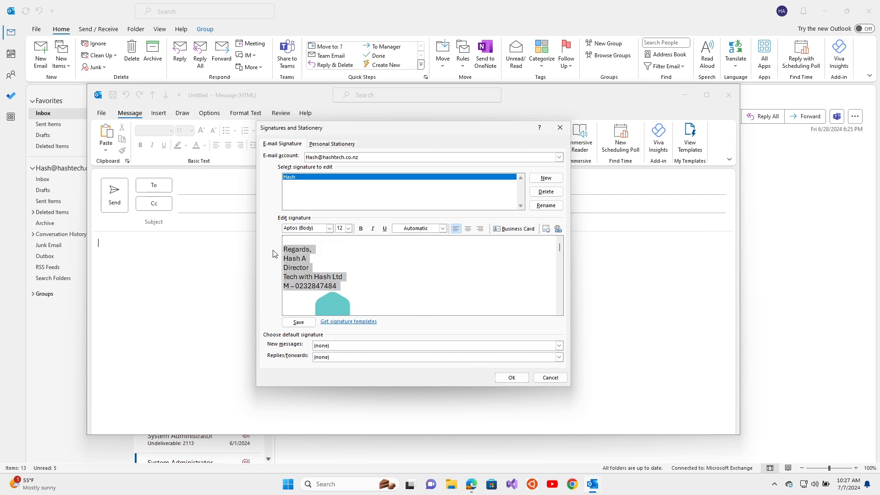
{"action": "left_click", "coordinate": [329, 228]}
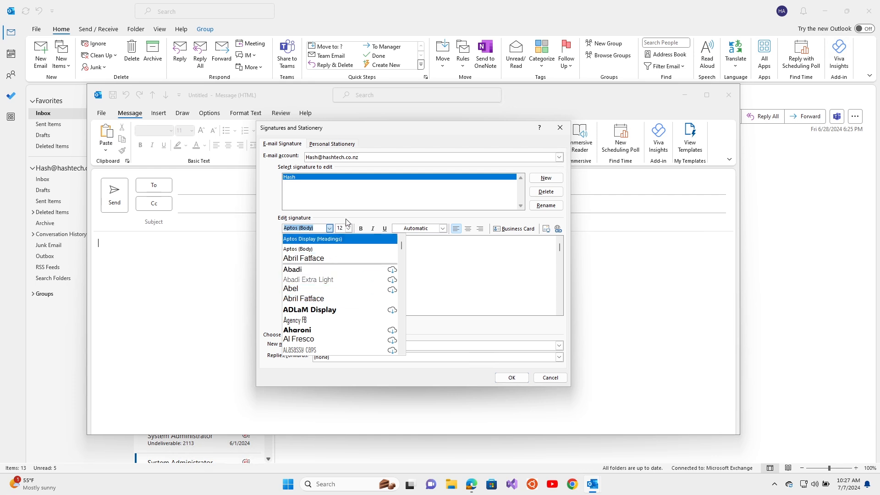
{"action": "left_click", "coordinate": [349, 228]}
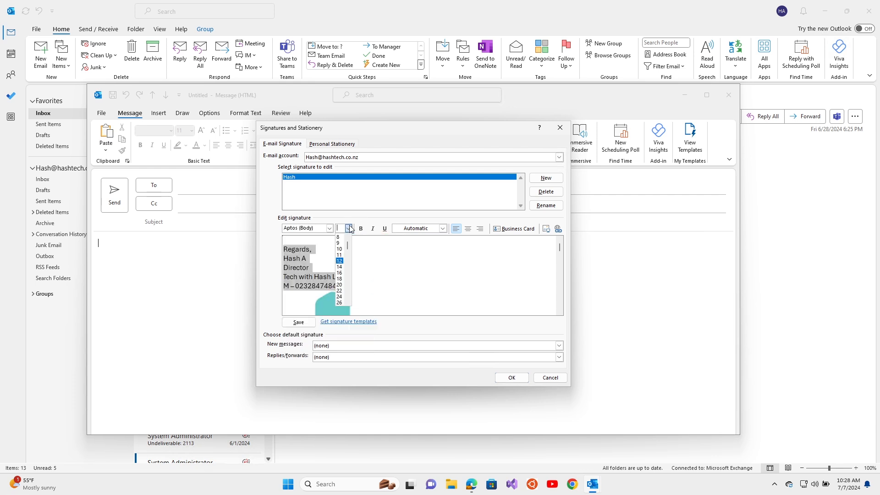
{"action": "left_click", "coordinate": [383, 216]}
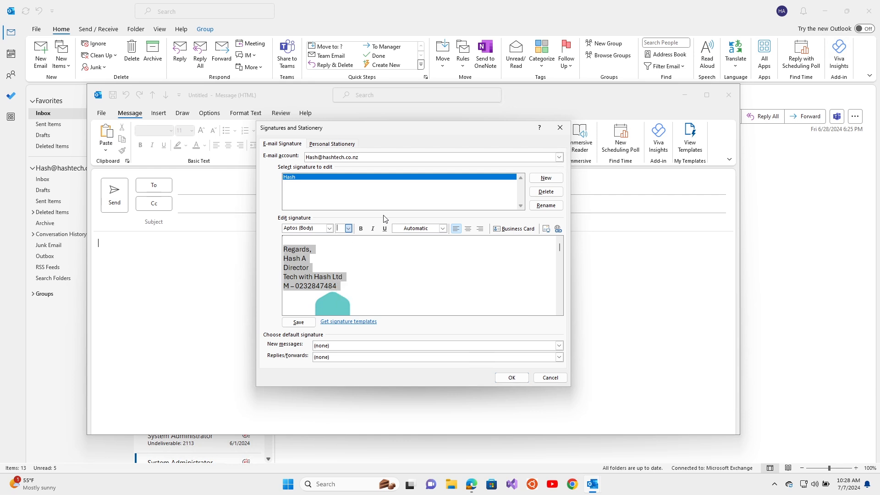
{"action": "left_click", "coordinate": [442, 228]}
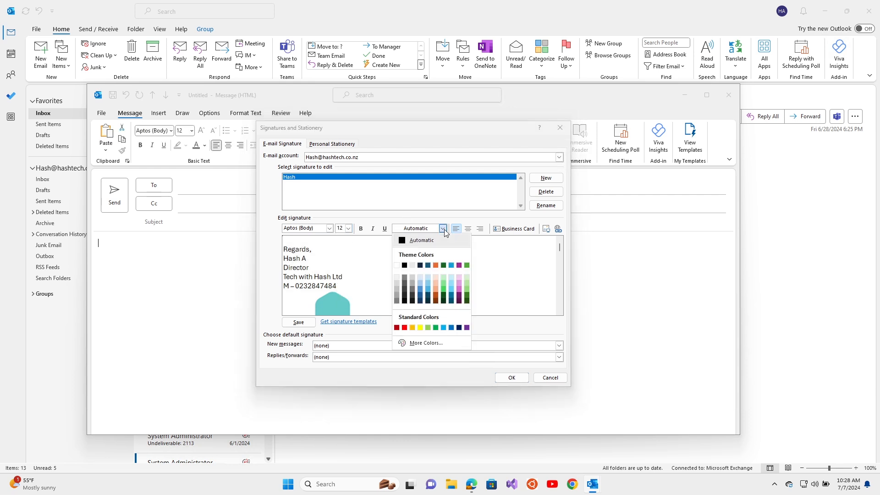
{"action": "left_click", "coordinate": [406, 278]}
{"action": "left_click", "coordinate": [377, 297]}
{"action": "left_click", "coordinate": [396, 267]}
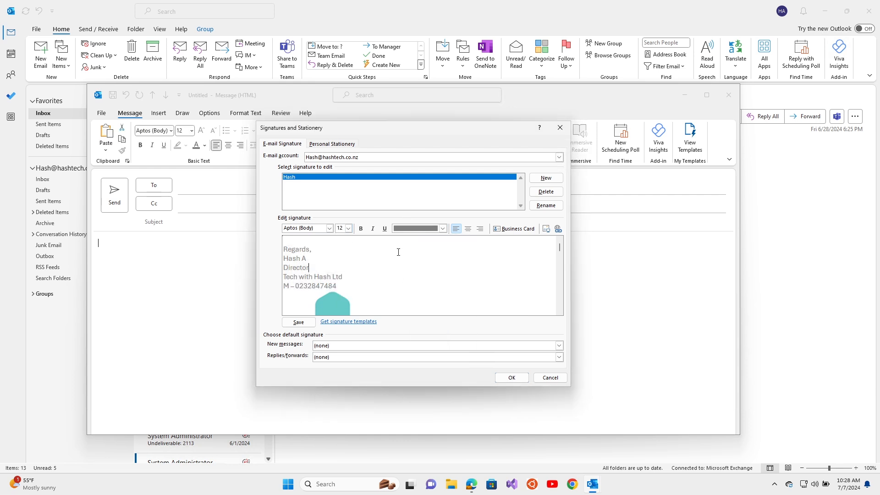
Step: Save the signature, make it default for replies and forwards, and close the draft
{"action": "left_click", "coordinate": [298, 322]}
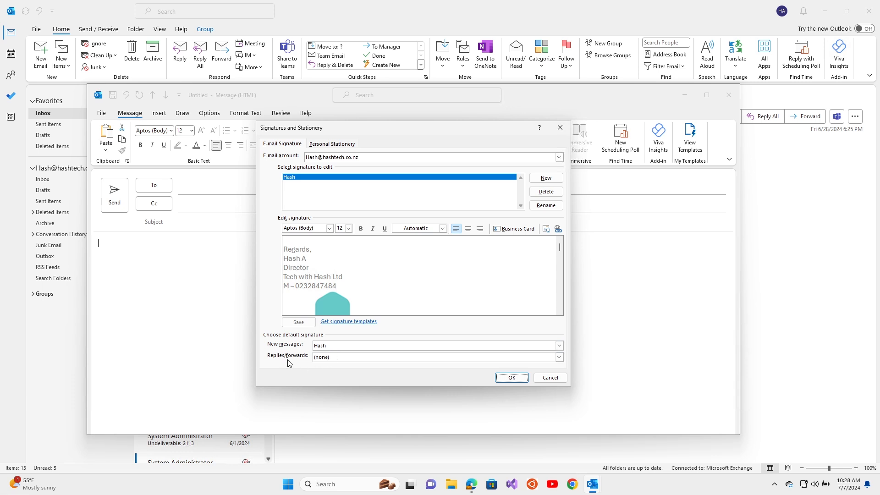
{"action": "left_click", "coordinate": [335, 357]}
{"action": "left_click", "coordinate": [327, 371]}
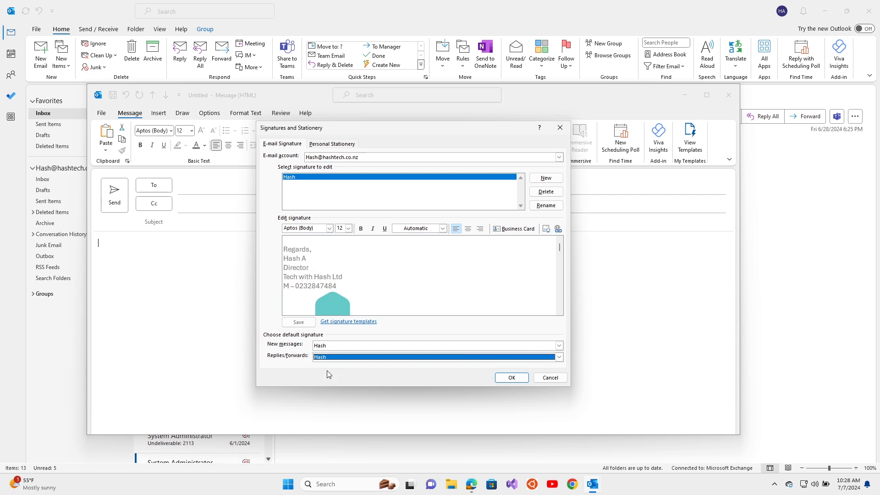
{"action": "left_click", "coordinate": [508, 378]}
{"action": "left_click", "coordinate": [729, 94]}
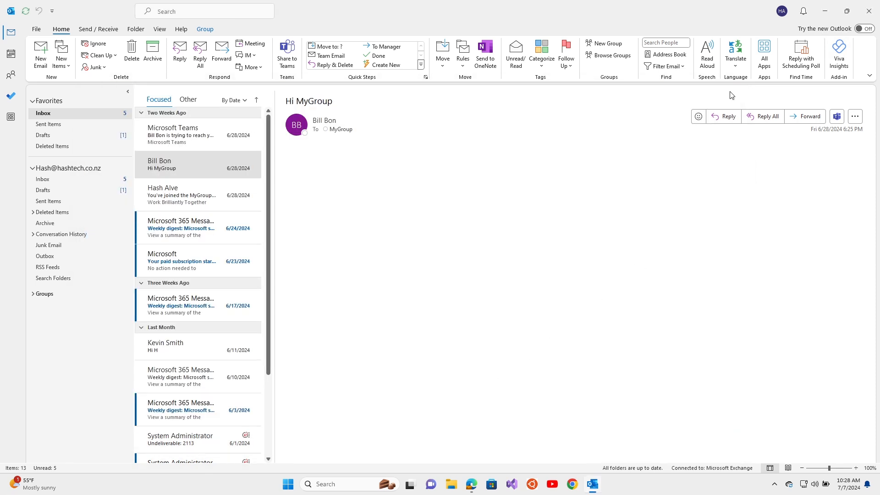
{"action": "left_click", "coordinate": [41, 54]}
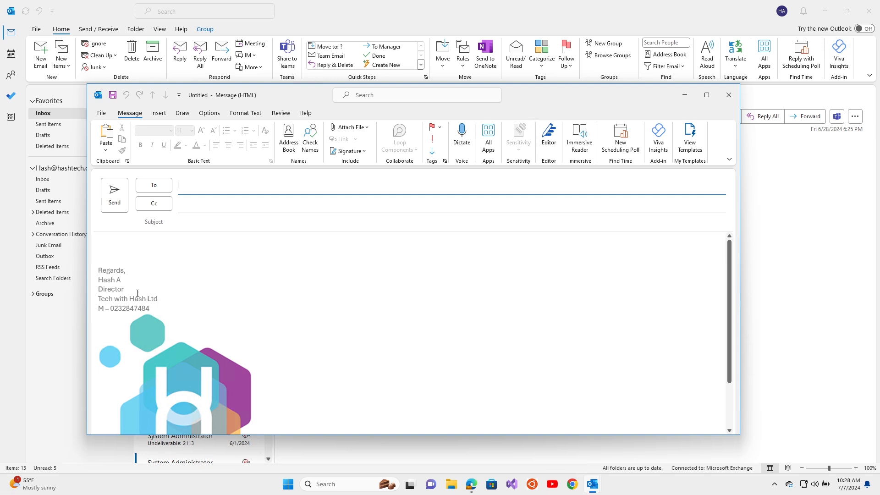
{"action": "left_click", "coordinate": [363, 152]}
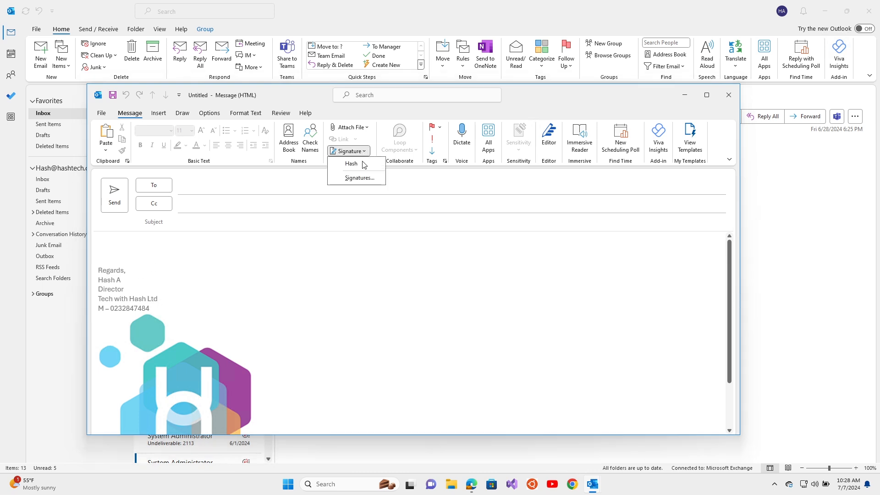
{"action": "left_click", "coordinate": [362, 177]}
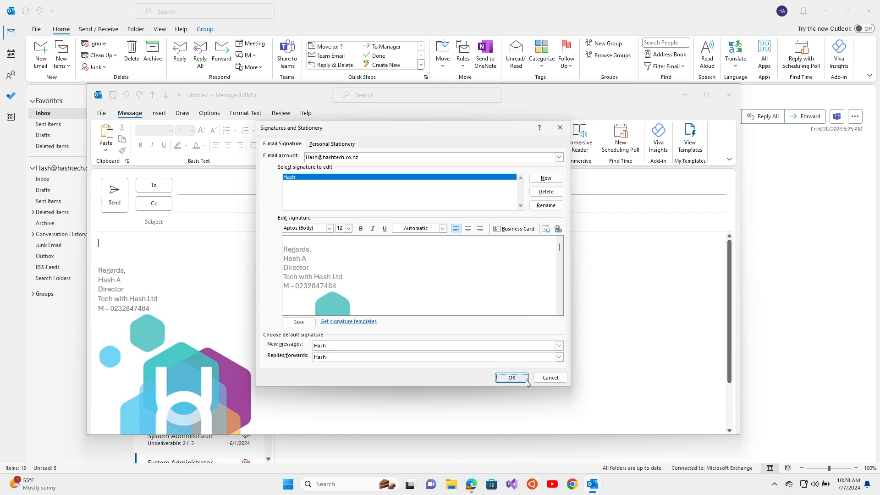
{"action": "left_click", "coordinate": [547, 378]}
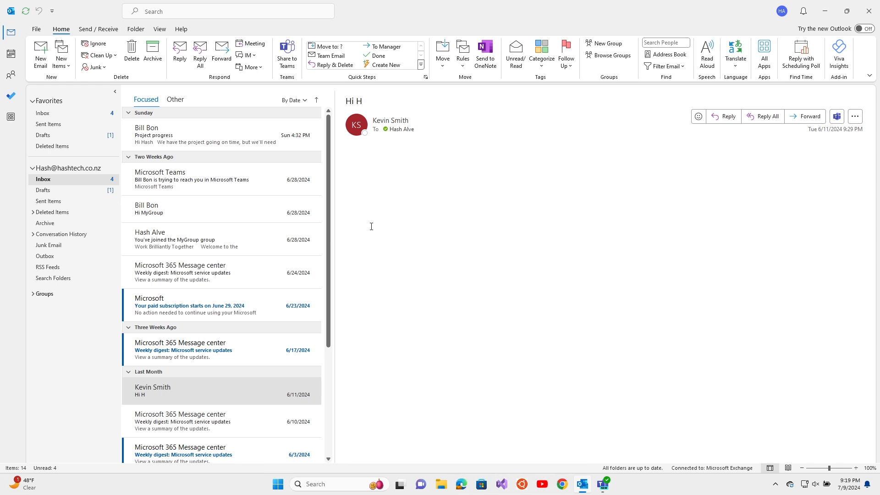
Step: Always move the Project progress sender's mail into a new Inbox subfolder named after him
{"action": "left_click", "coordinate": [226, 136]}
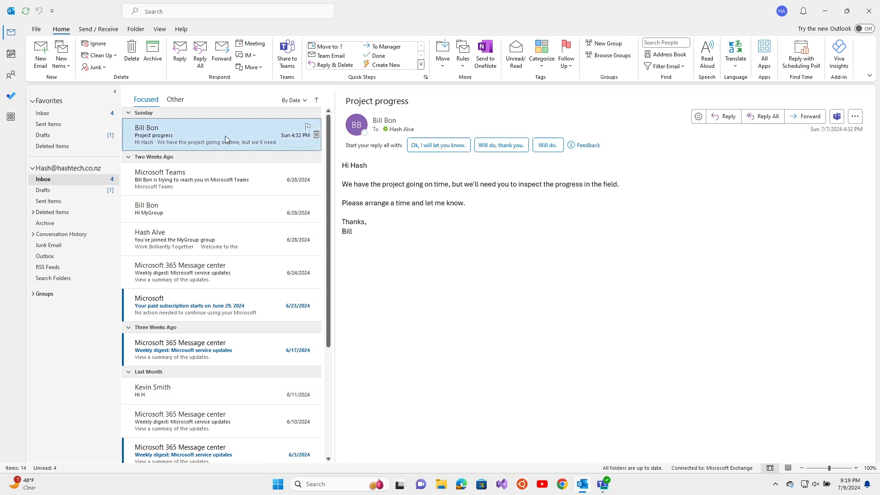
{"action": "right_click", "coordinate": [172, 133]}
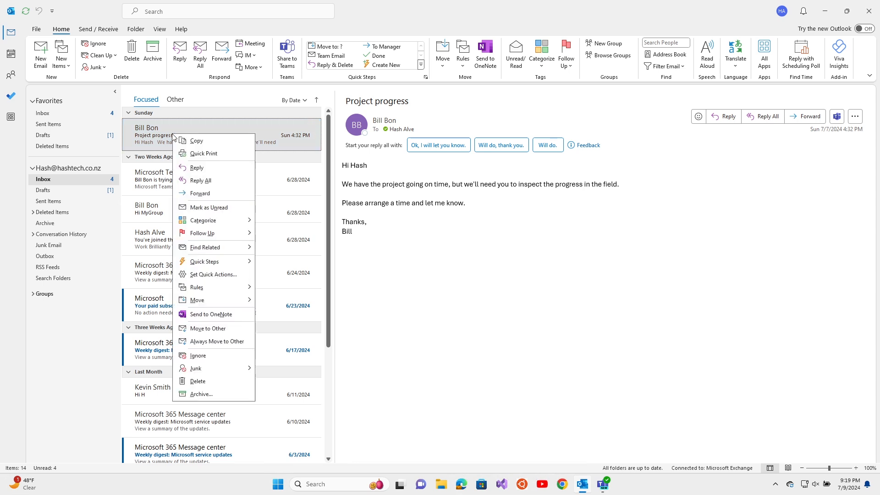
{"action": "mouse_move", "coordinate": [215, 287]}
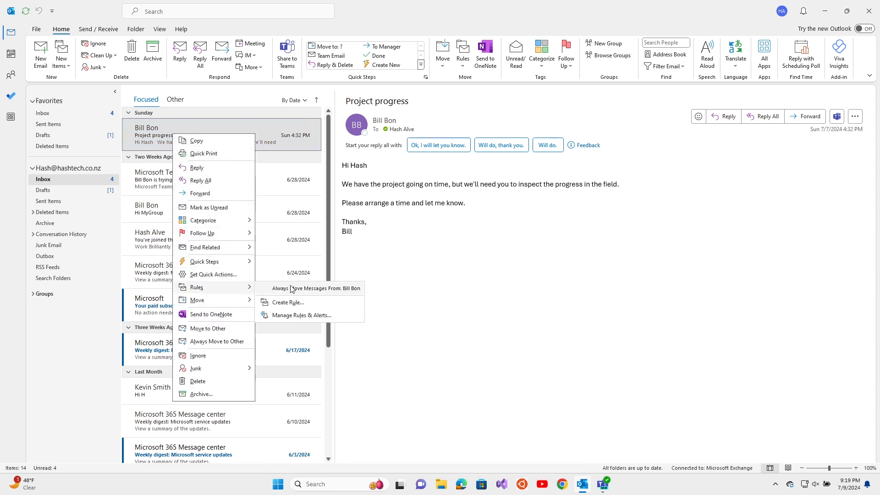
{"action": "left_click", "coordinate": [328, 289]}
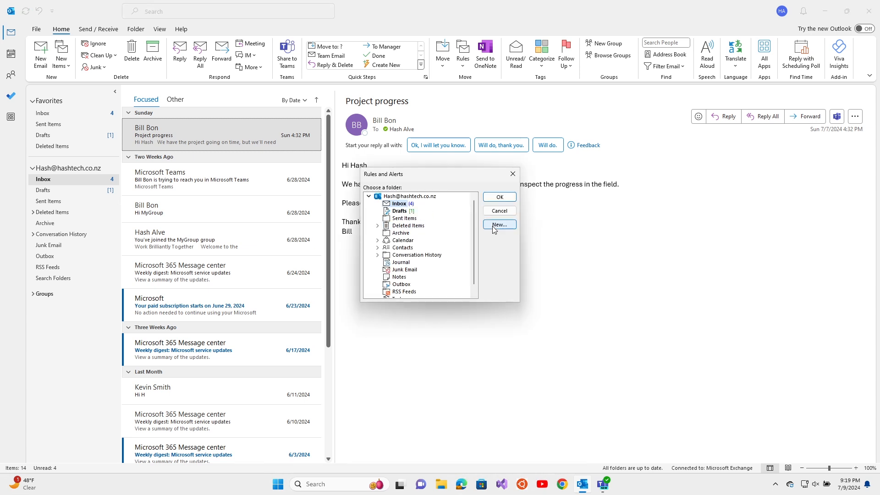
{"action": "left_click", "coordinate": [506, 227]}
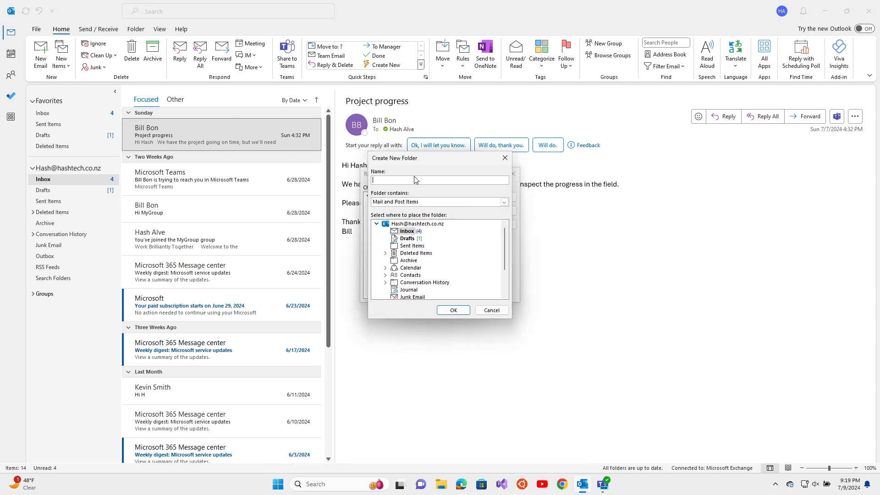
{"action": "type", "text": "Bill"}
{"action": "left_click", "coordinate": [453, 310]}
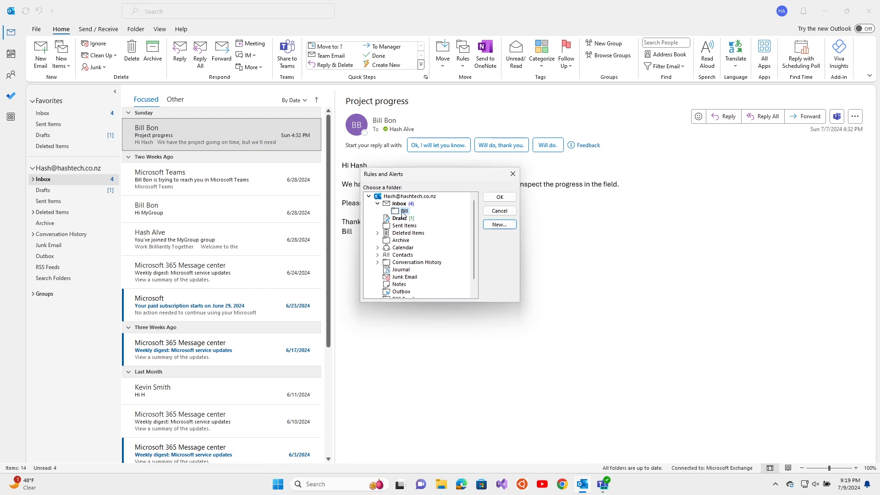
{"action": "left_click", "coordinate": [492, 198]}
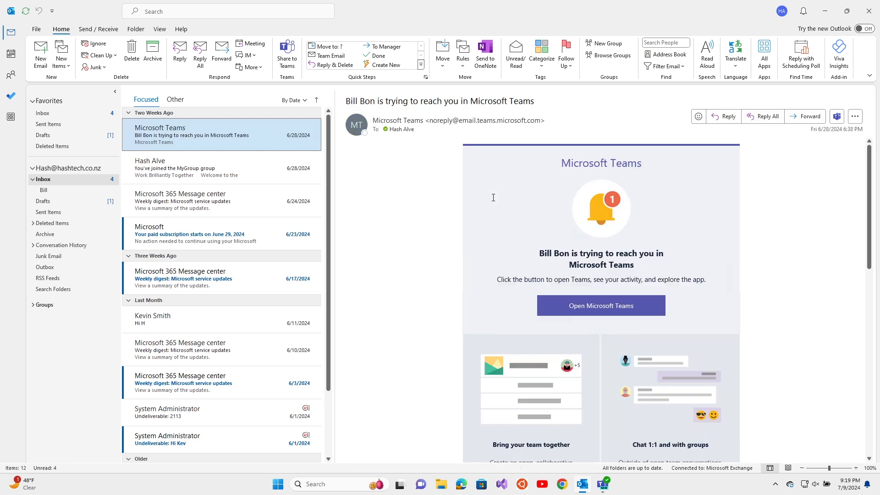
Step: Add a second Inbox subfolder named after the Hi H message's sender
{"action": "left_click", "coordinate": [85, 192]}
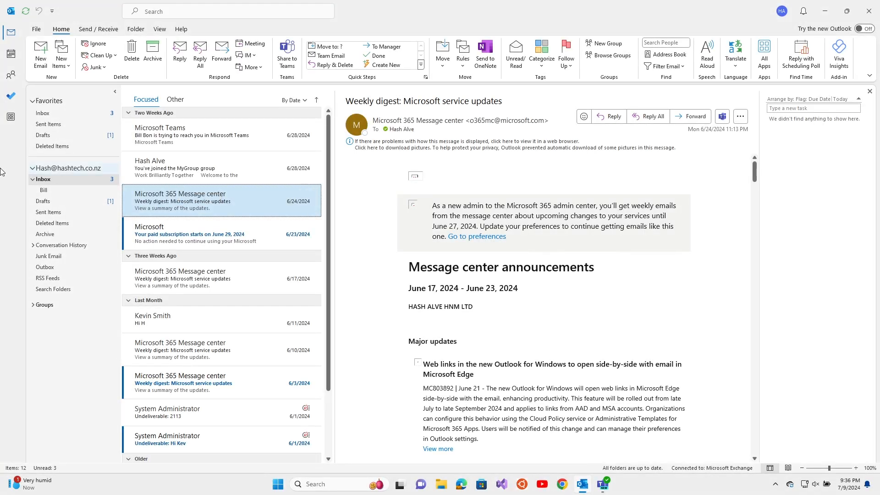
{"action": "right_click", "coordinate": [43, 181]}
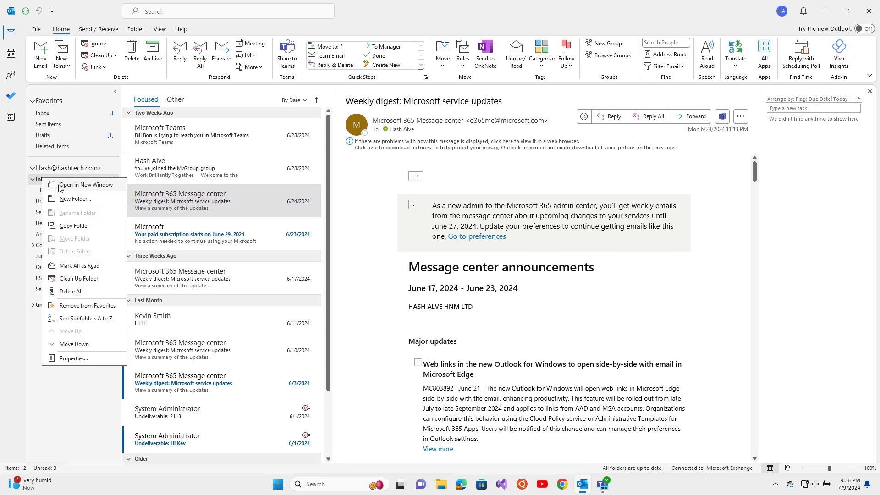
{"action": "left_click", "coordinate": [64, 198]}
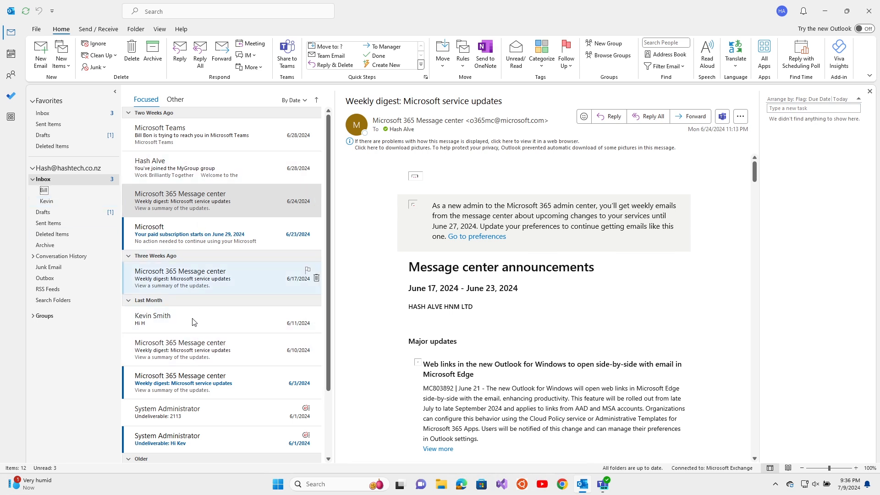
{"action": "mouse_move", "coordinate": [196, 324]}
{"action": "left_mouse_down"}
{"action": "mouse_move", "coordinate": [224, 321]}
{"action": "mouse_move", "coordinate": [105, 227]}
{"action": "mouse_move", "coordinate": [96, 209]}
{"action": "mouse_move", "coordinate": [205, 322]}
{"action": "left_mouse_up"}
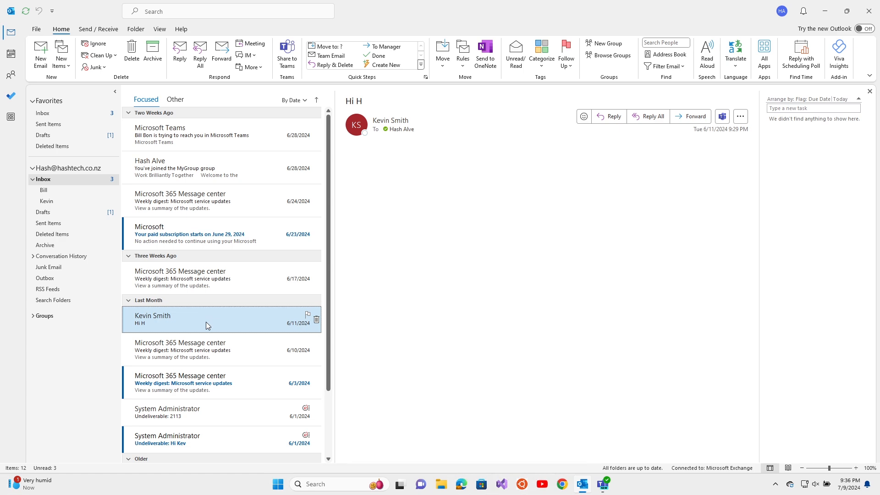
Step: Flag the 6/24 digest for follow-up, complete the Hi H flag, and file Hi H into the subfolder
{"action": "left_click", "coordinate": [306, 315]}
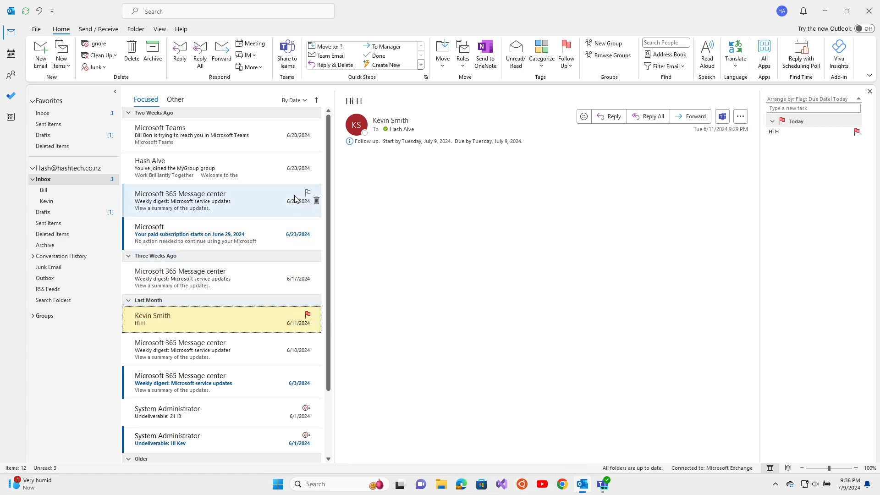
{"action": "left_click", "coordinate": [308, 193]}
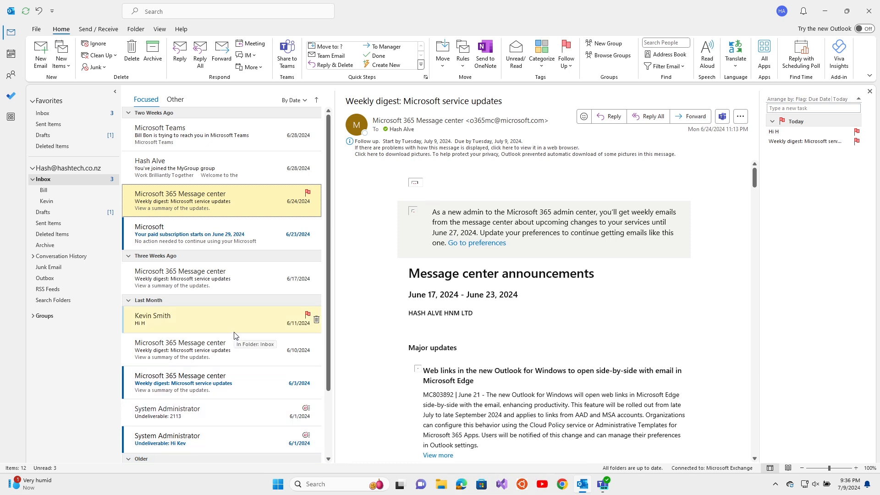
{"action": "left_click", "coordinate": [307, 316]}
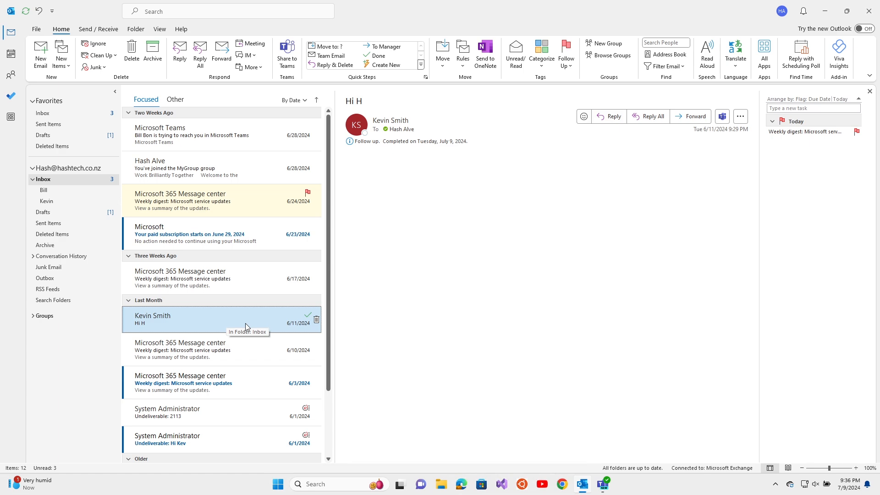
{"action": "left_click_drag", "start_coordinate": [246, 323], "coordinate": [104, 204]}
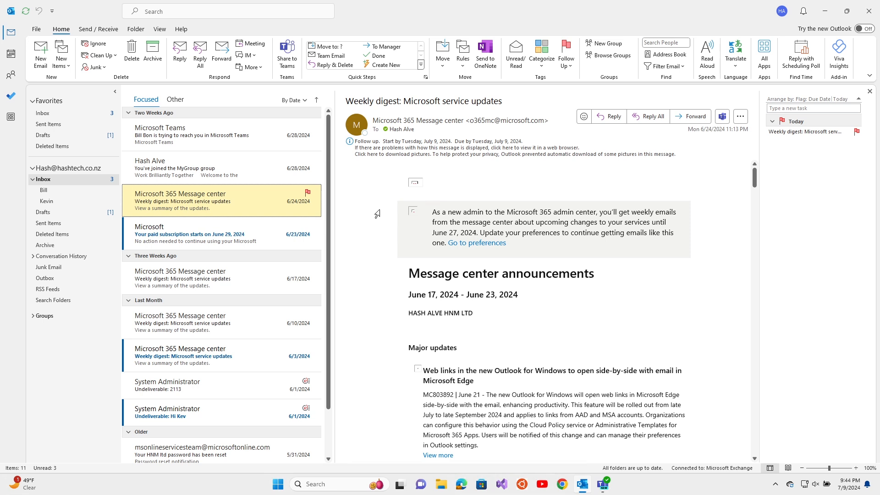
Step: Flag the 6/10 weekly digest for Tomorrow and the Microsoft Teams email for Next Week
{"action": "right_click", "coordinate": [308, 192]}
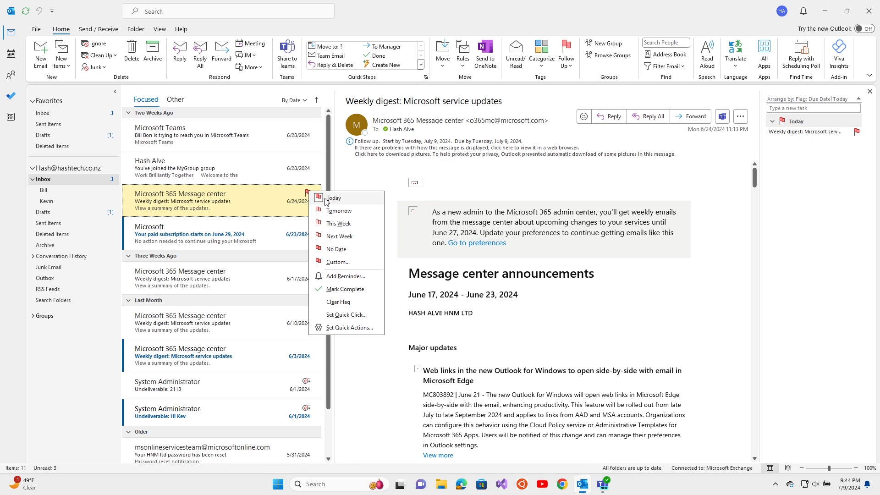
{"action": "left_click", "coordinate": [226, 318]}
{"action": "right_click", "coordinate": [306, 315]}
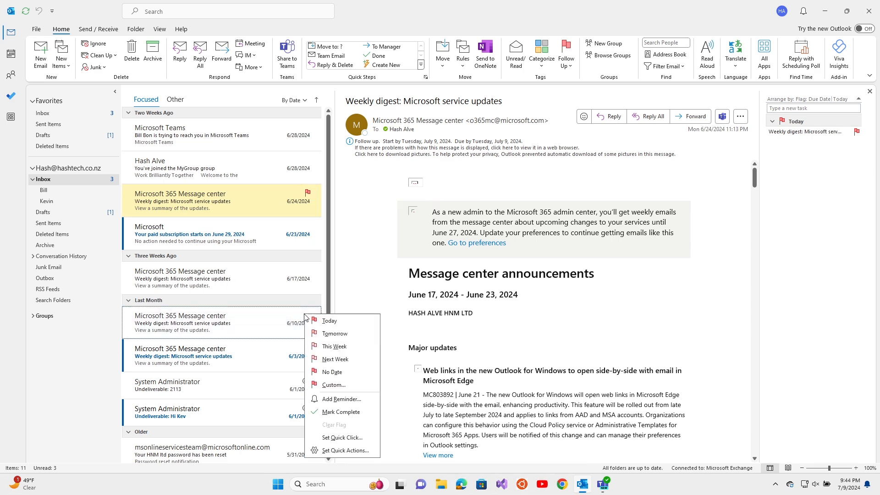
{"action": "left_click", "coordinate": [323, 334]}
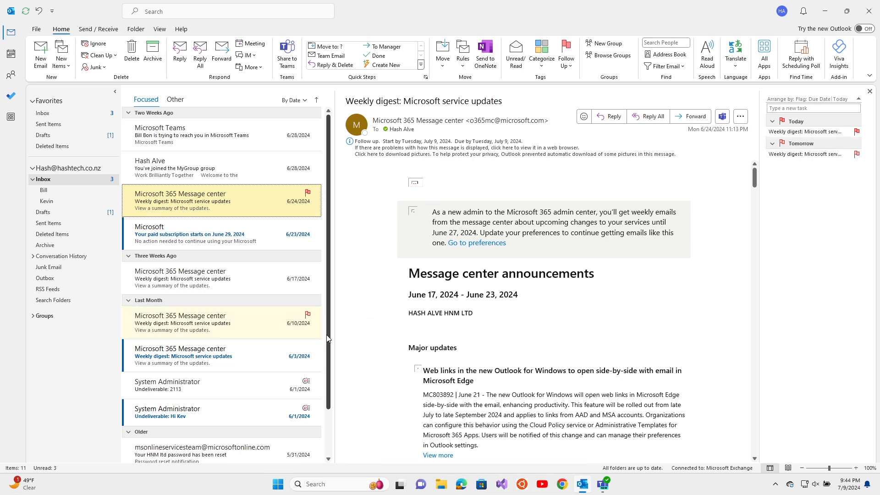
{"action": "left_click", "coordinate": [236, 129]}
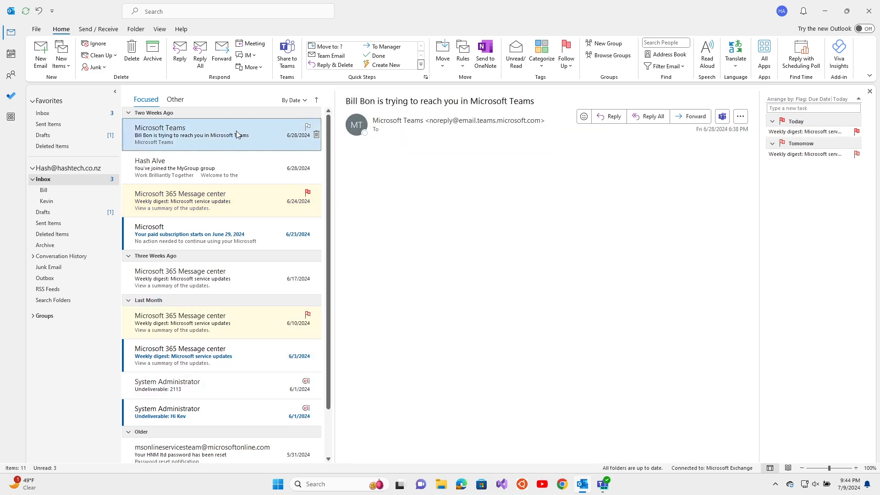
{"action": "right_click", "coordinate": [306, 128]}
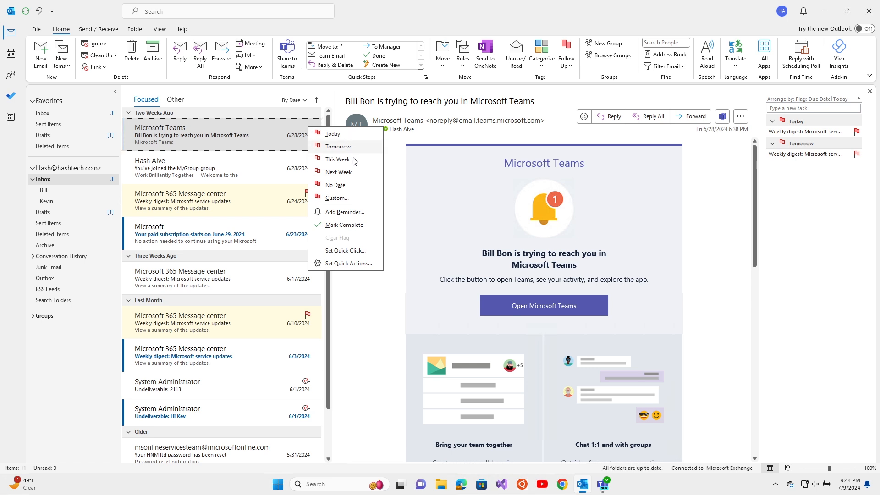
{"action": "left_click", "coordinate": [347, 174]}
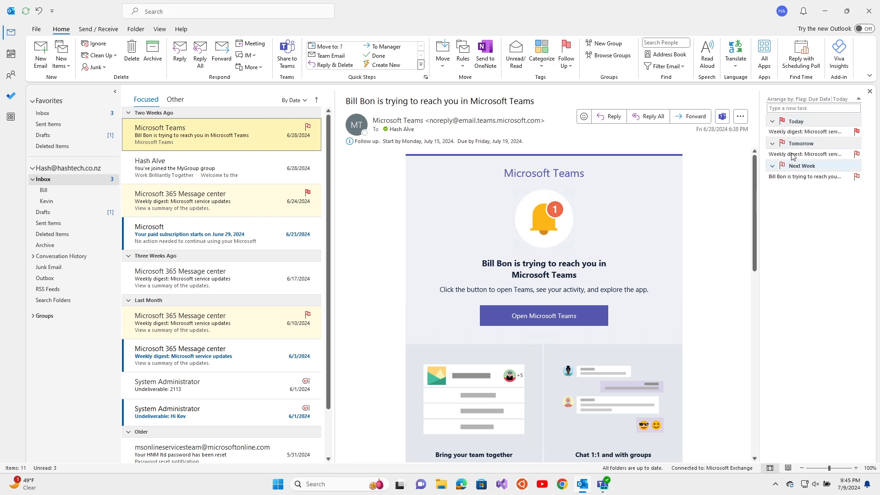
Step: Show tasks in the To-Do bar
{"action": "left_click", "coordinate": [159, 31]}
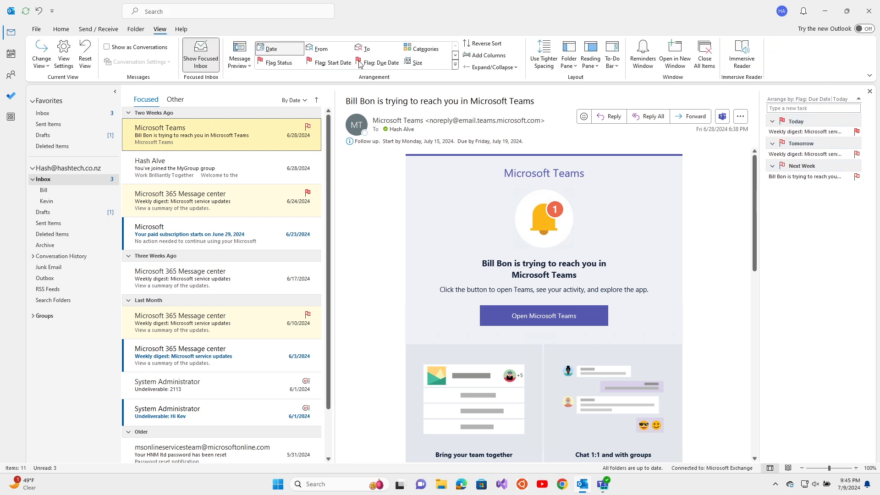
{"action": "left_click", "coordinate": [616, 69]}
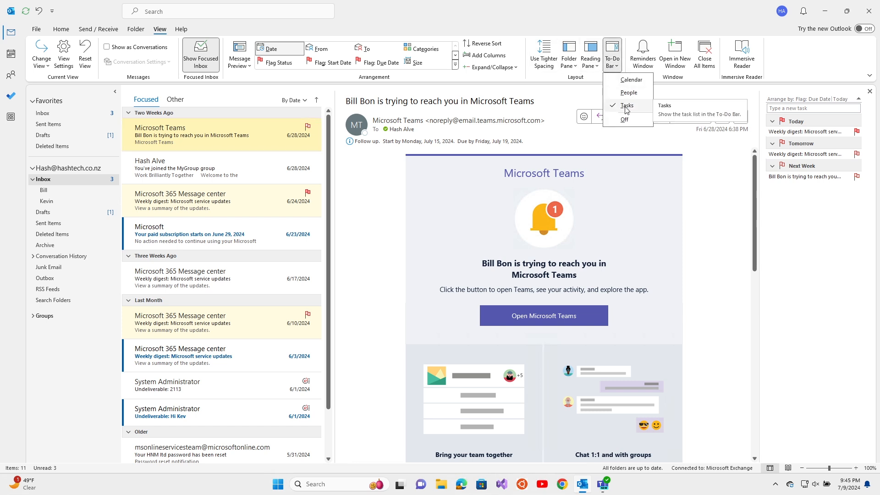
{"action": "left_click", "coordinate": [812, 232]}
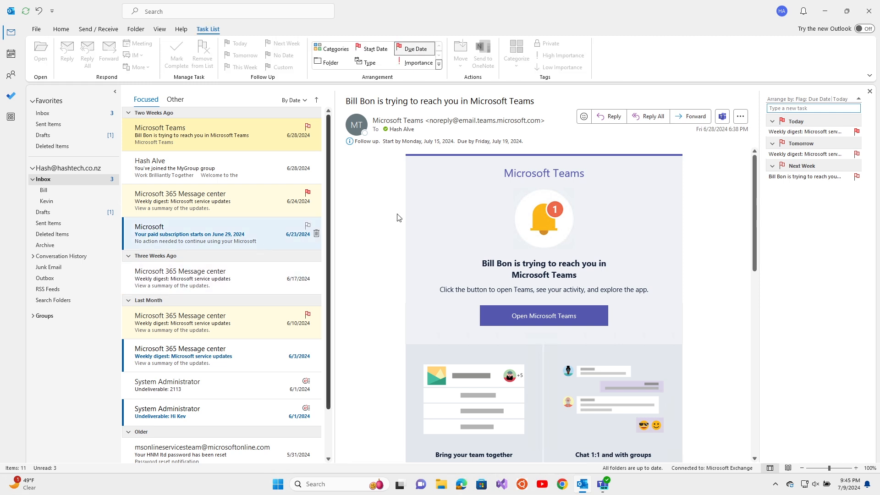
Step: Flag the Project progress email in the first Inbox subfolder for today, then go back to Inbox
{"action": "left_click", "coordinate": [85, 191]}
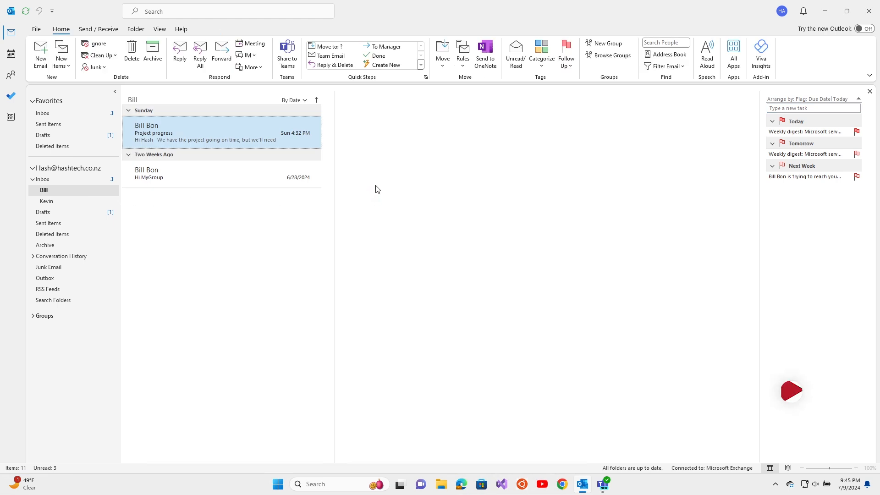
{"action": "left_click", "coordinate": [307, 124]}
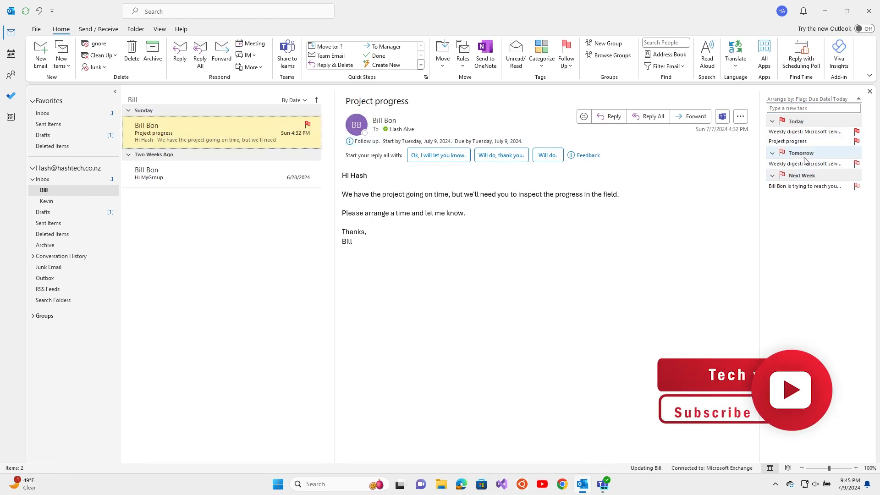
{"action": "left_click", "coordinate": [86, 182]}
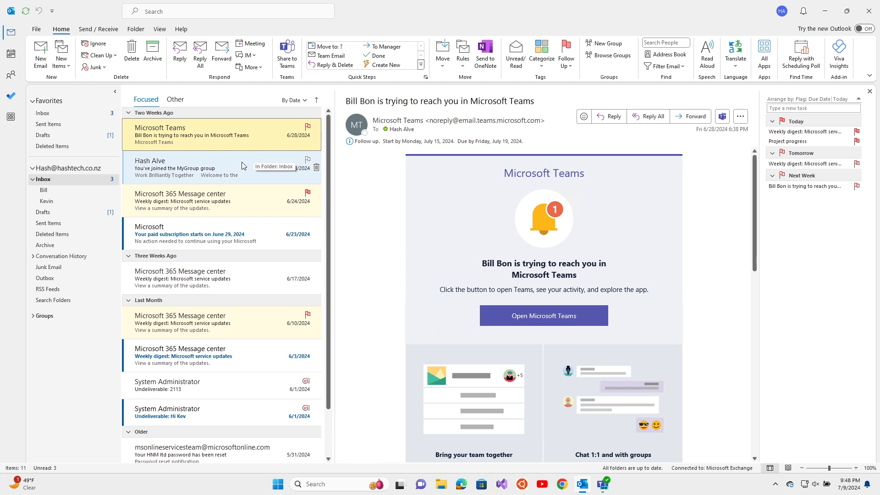
Step: Give the 6/24 weekly digest a custom Reply flag due July 11, 2024 with a 3:00 PM reminder
{"action": "left_click", "coordinate": [218, 198]}
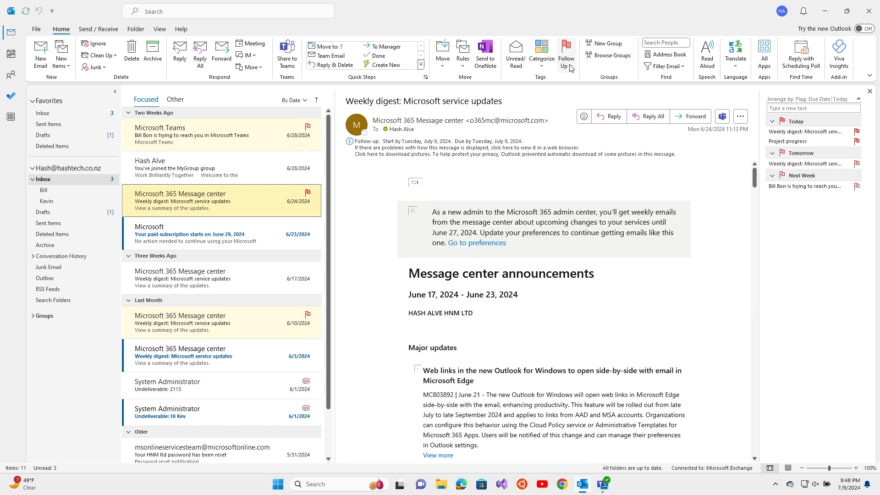
{"action": "left_click", "coordinate": [570, 68]}
{"action": "left_click", "coordinate": [591, 158]}
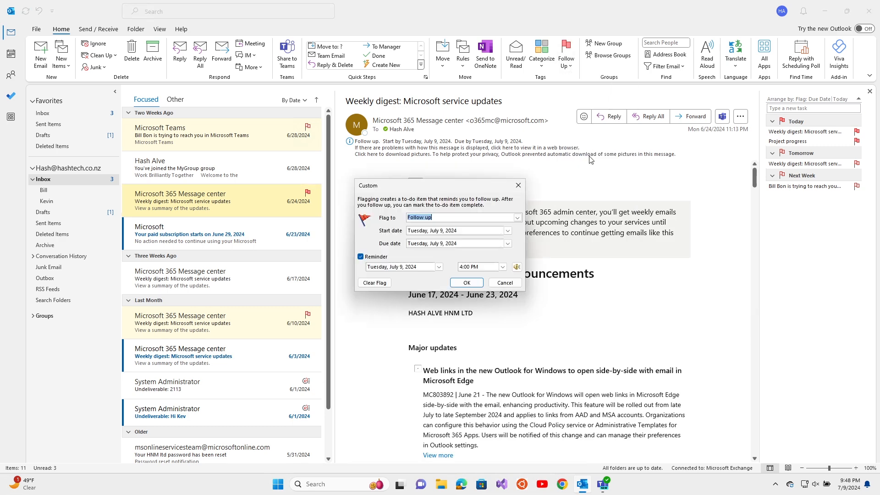
{"action": "left_click", "coordinate": [518, 219]}
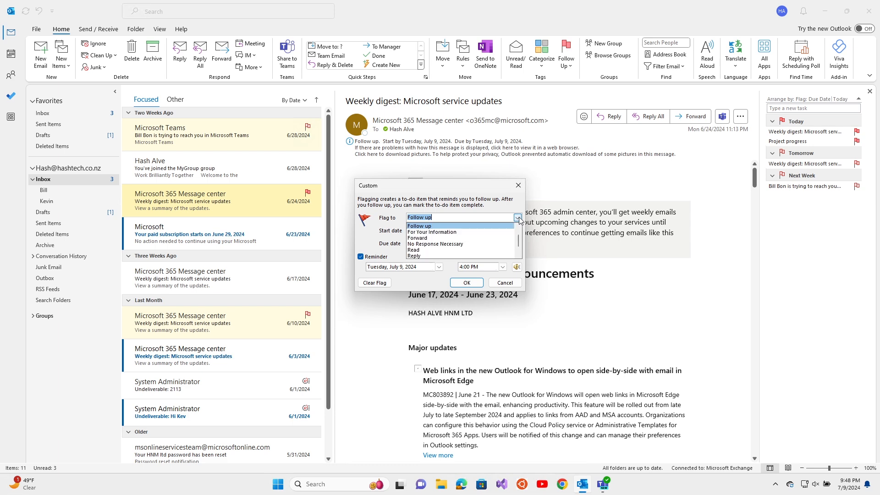
{"action": "left_click", "coordinate": [414, 256]}
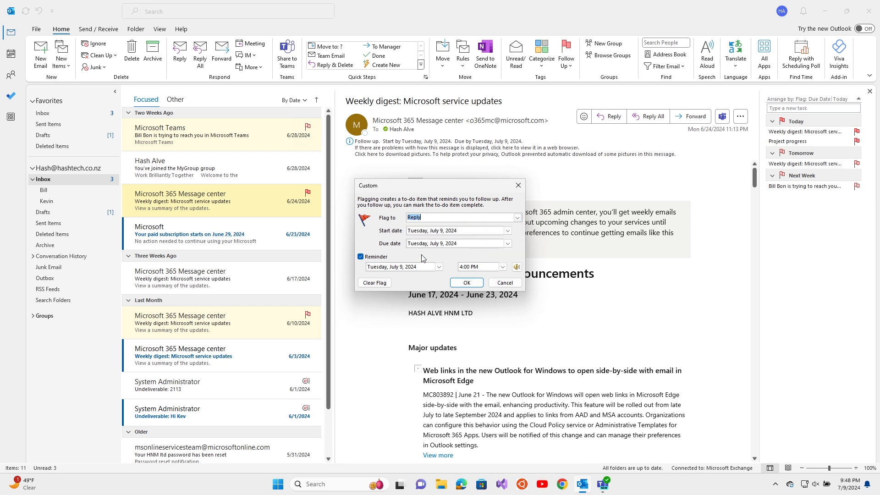
{"action": "left_click", "coordinate": [508, 231]}
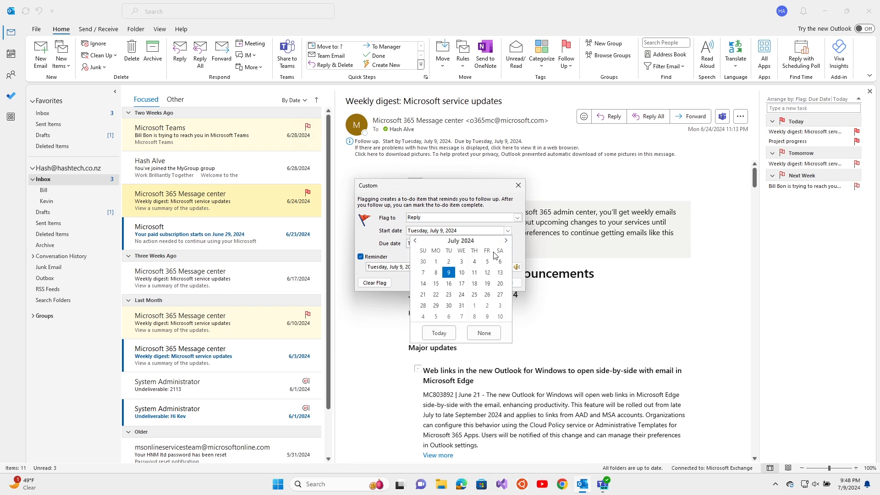
{"action": "left_click", "coordinate": [474, 273]}
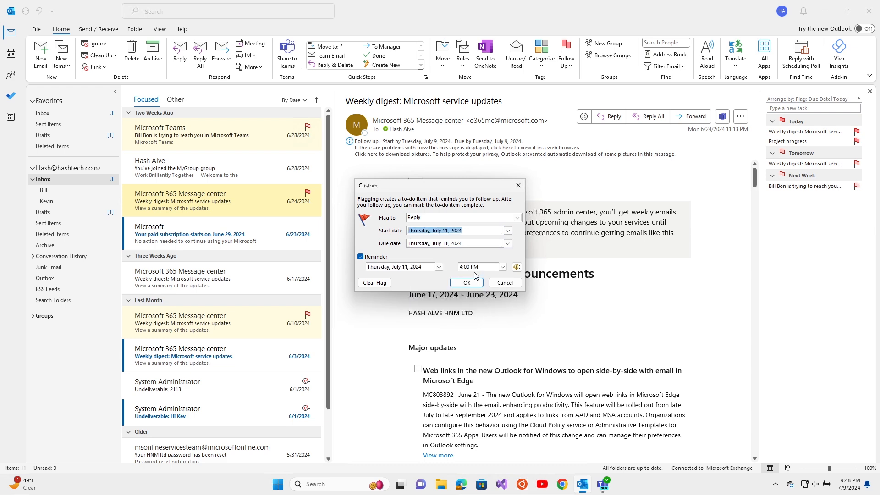
{"action": "left_click", "coordinate": [502, 267]}
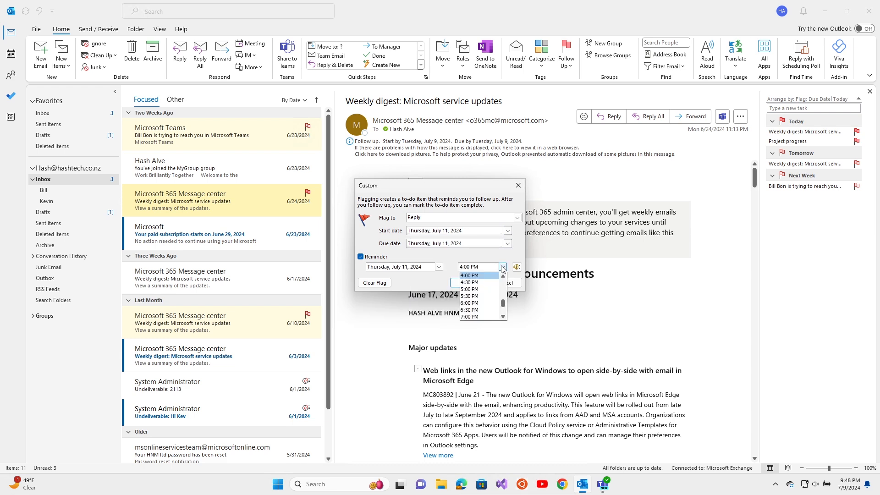
{"action": "left_click", "coordinate": [504, 276]}
{"action": "left_click", "coordinate": [483, 281]}
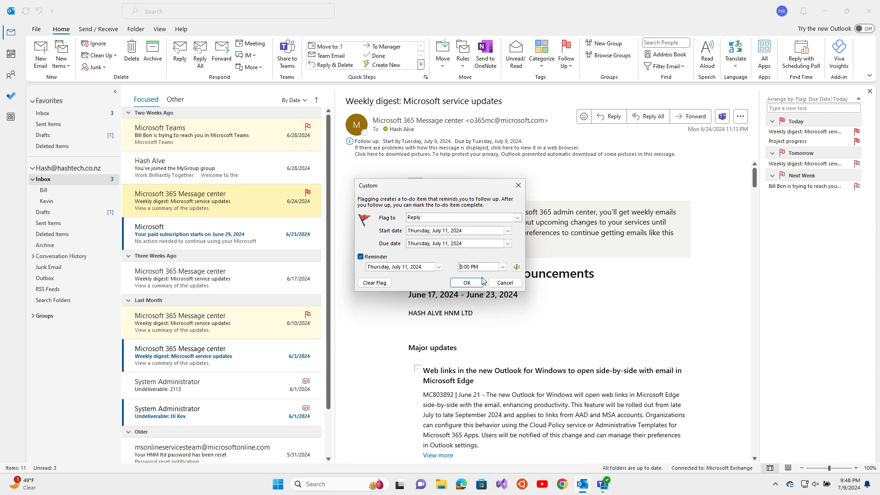
{"action": "left_click", "coordinate": [467, 283]}
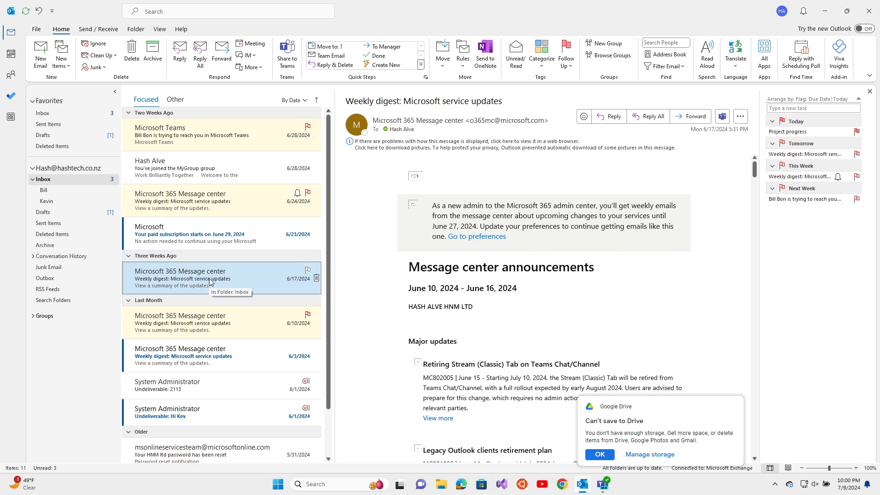
Step: Create a rule from the 6/17 Message center digest and open the Rules Wizard's advanced options
{"action": "left_click", "coordinate": [542, 55]}
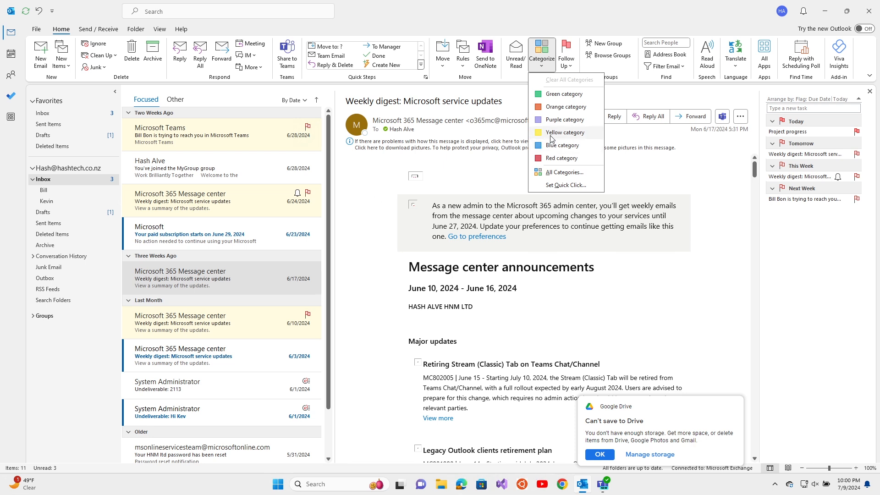
{"action": "left_click", "coordinate": [465, 61]}
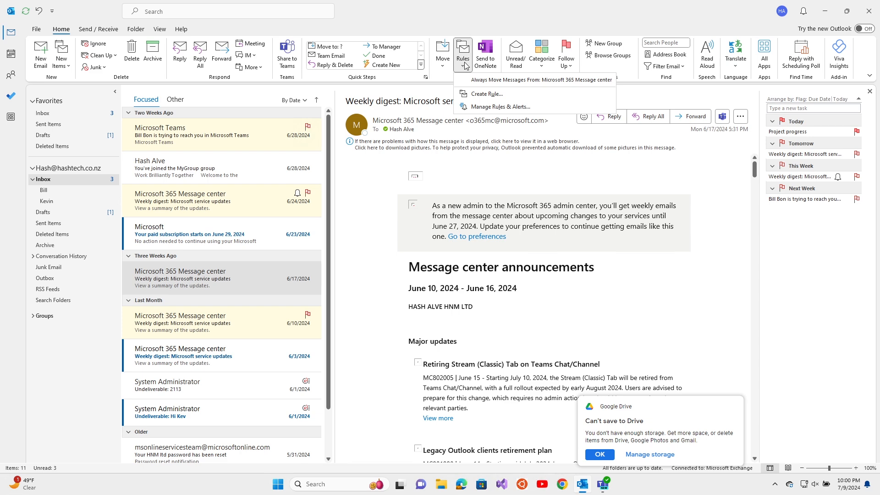
{"action": "left_click", "coordinate": [494, 98]}
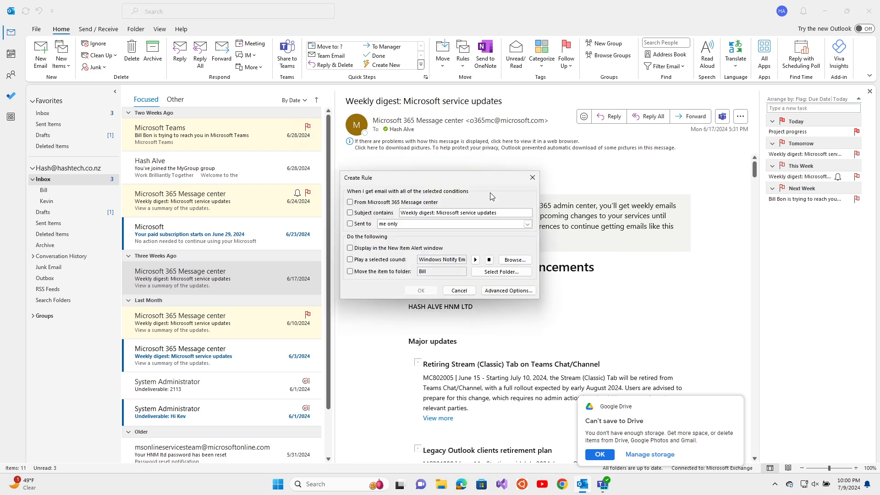
{"action": "left_click", "coordinate": [506, 290]}
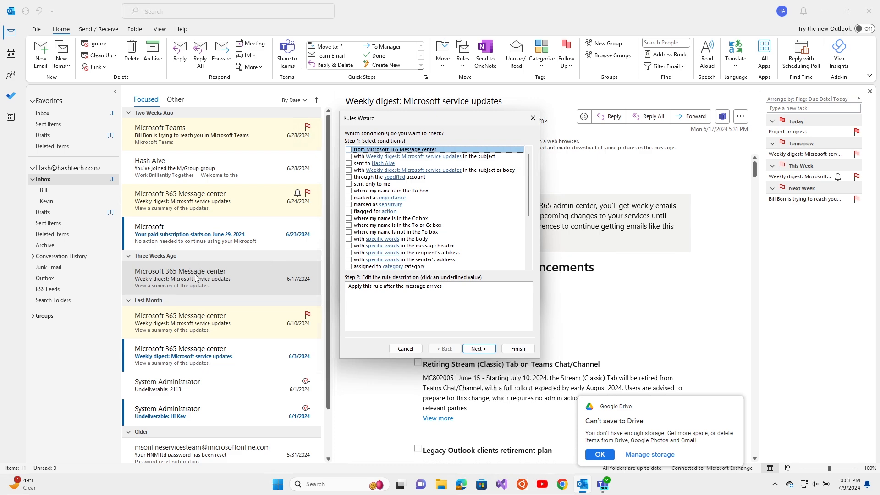
Step: Make the rule match mail from Microsoft 365 Message center and assign the Purple category
{"action": "left_click", "coordinate": [349, 150]}
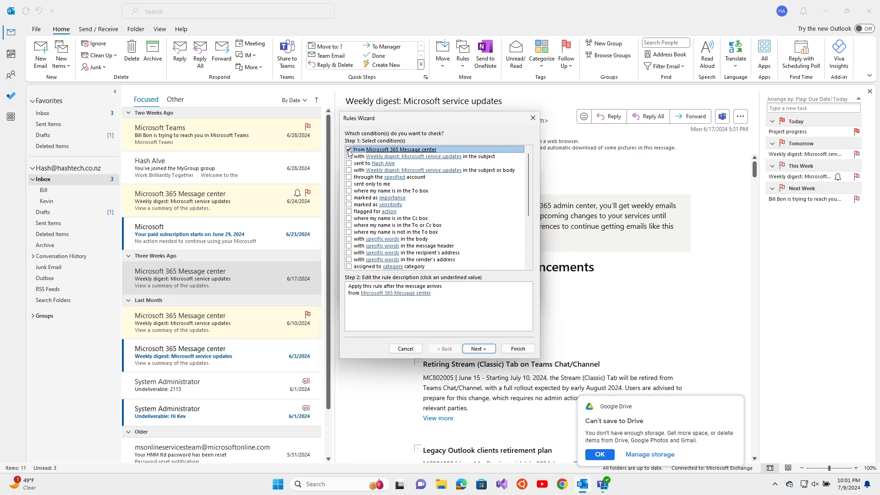
{"action": "left_click", "coordinate": [477, 349]}
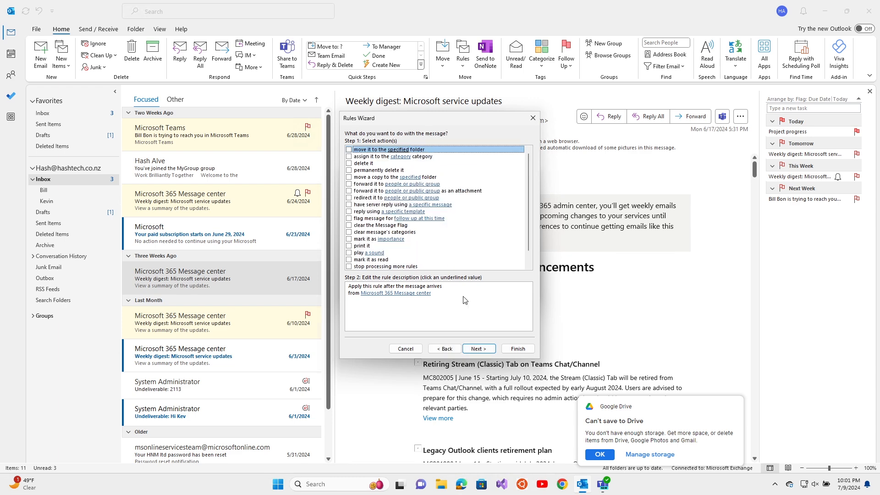
{"action": "left_click", "coordinate": [348, 156]}
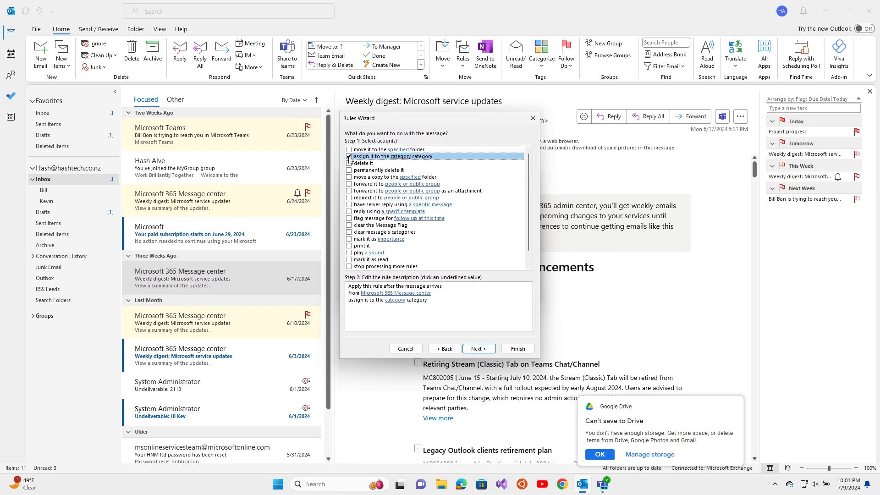
{"action": "left_click", "coordinate": [395, 300]}
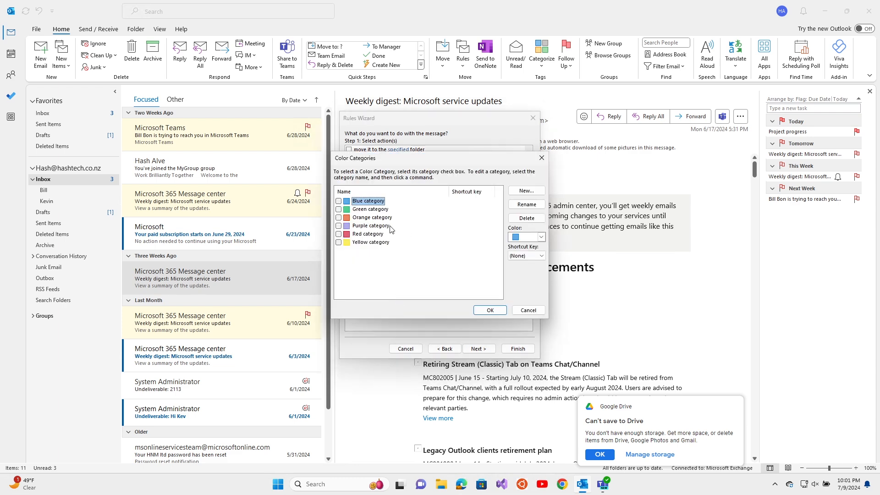
{"action": "left_click", "coordinate": [338, 226]}
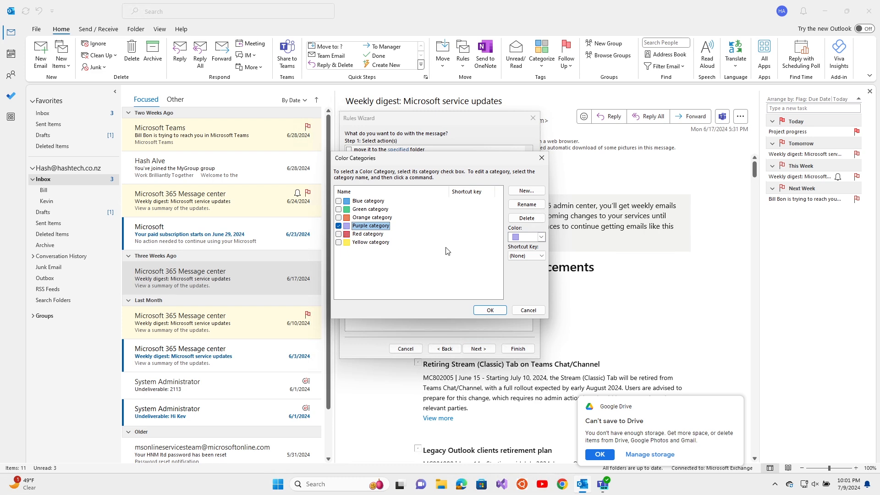
{"action": "left_click", "coordinate": [489, 311]}
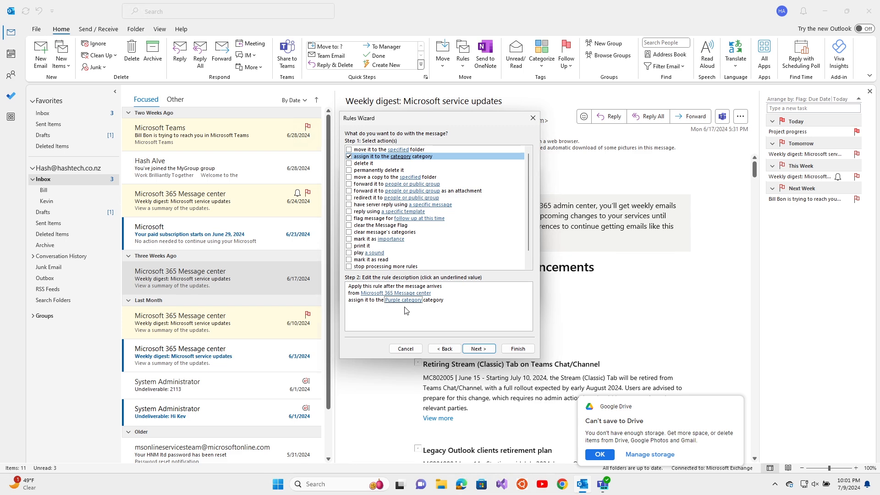
Step: Skip exceptions, run the rule now on existing Inbox messages, and finish it
{"action": "left_click", "coordinate": [477, 349]}
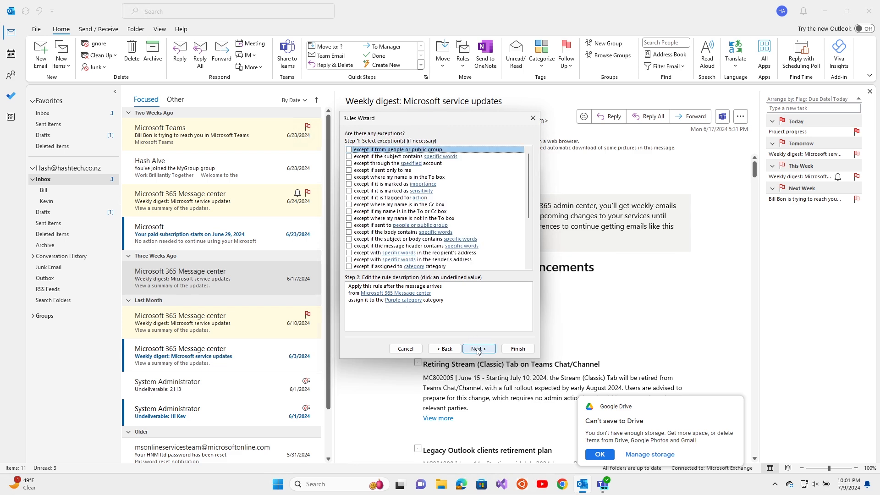
{"action": "left_click", "coordinate": [477, 349]}
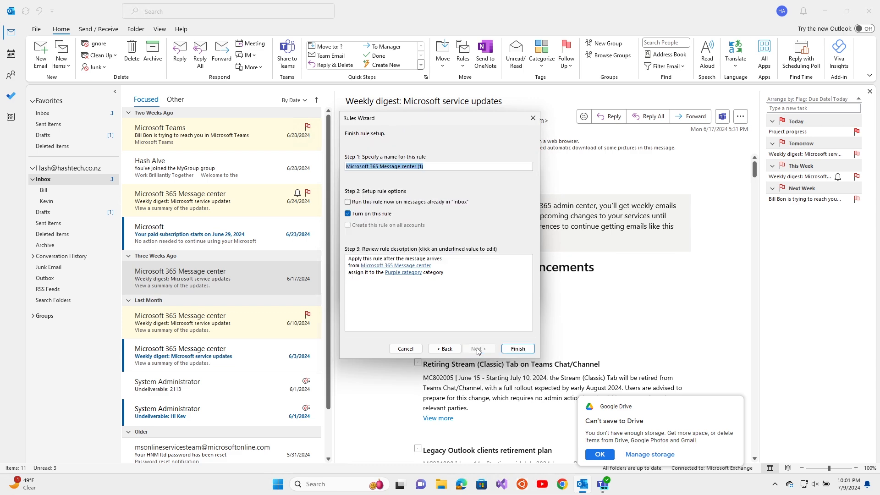
{"action": "left_click", "coordinate": [376, 202]}
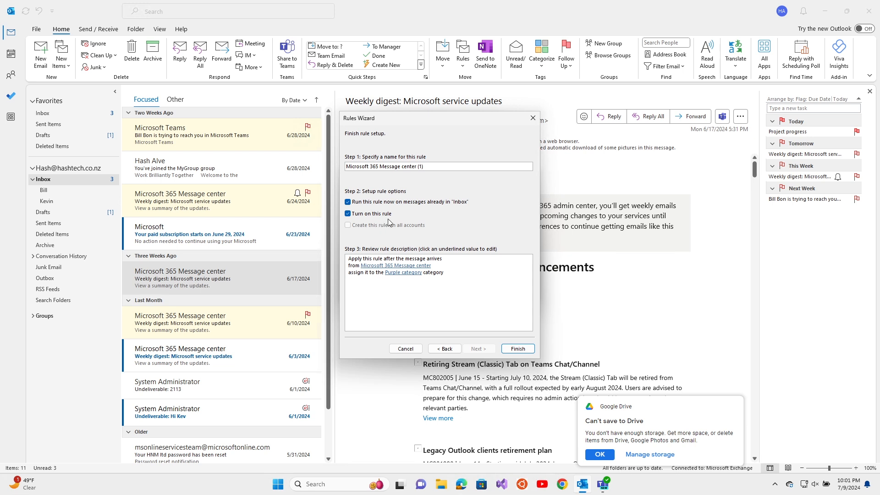
{"action": "left_click", "coordinate": [508, 347]}
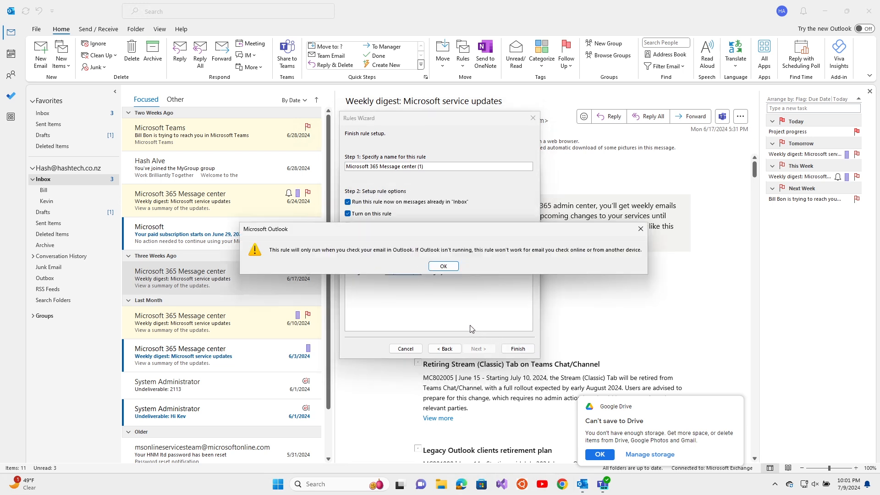
{"action": "left_click", "coordinate": [443, 266]}
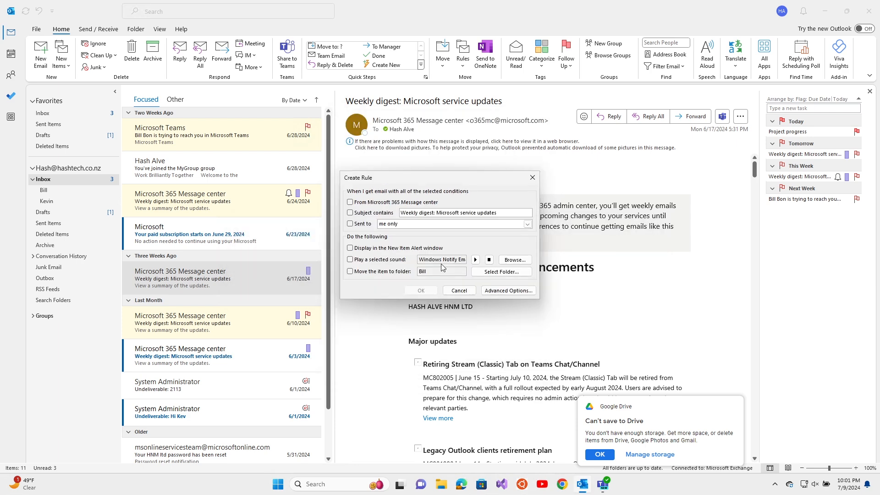
Step: Close the leftover rule dialog and search the mailbox for items in the Purple category
{"action": "left_click", "coordinate": [453, 290]}
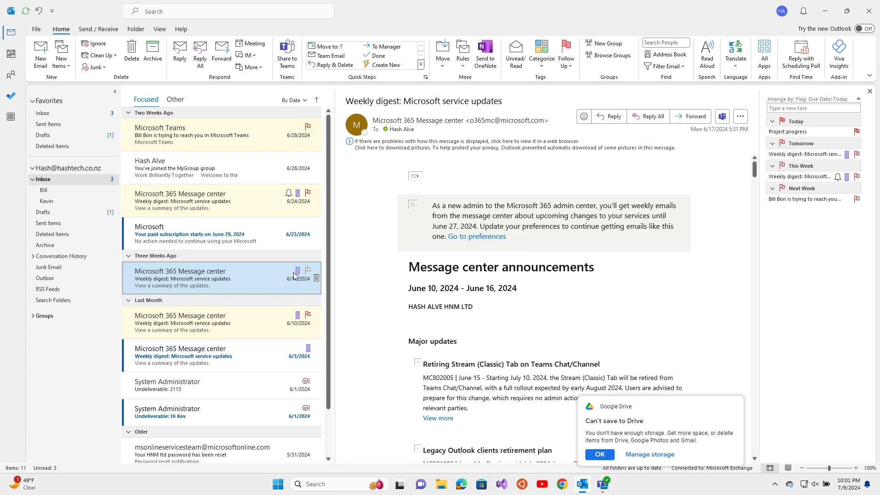
{"action": "key", "text": "Delete"}
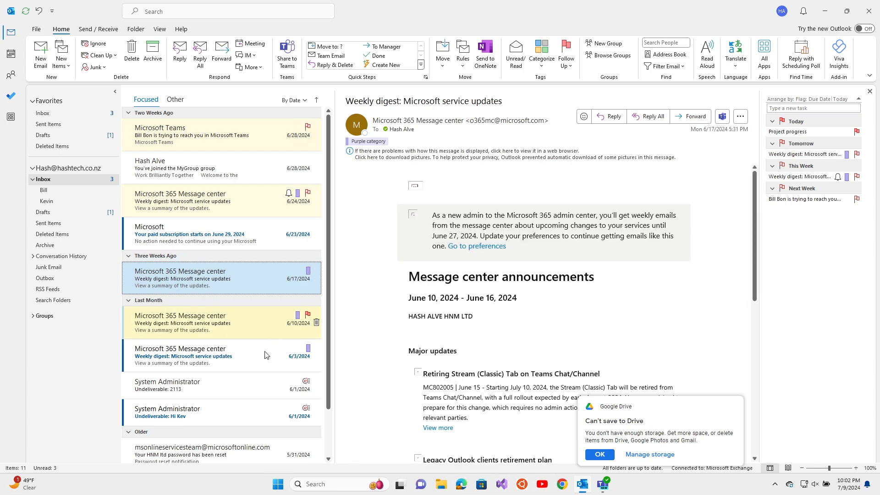
{"action": "left_click", "coordinate": [191, 14]}
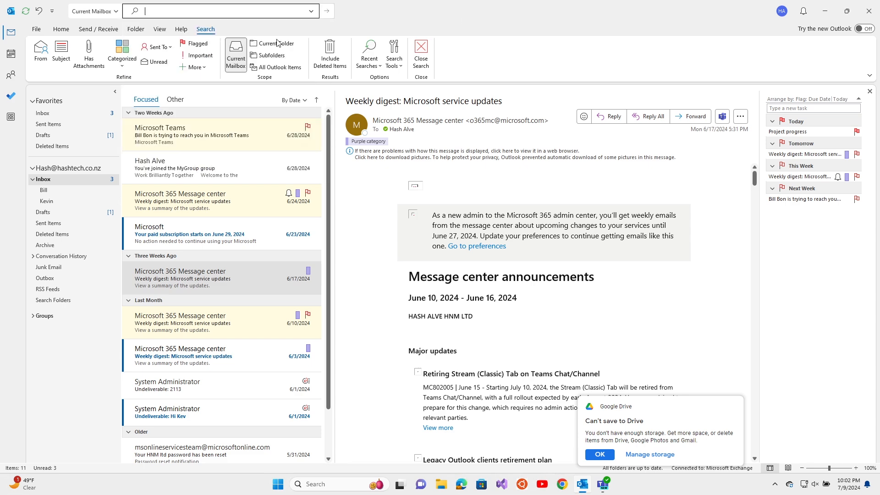
{"action": "left_click", "coordinate": [127, 64]}
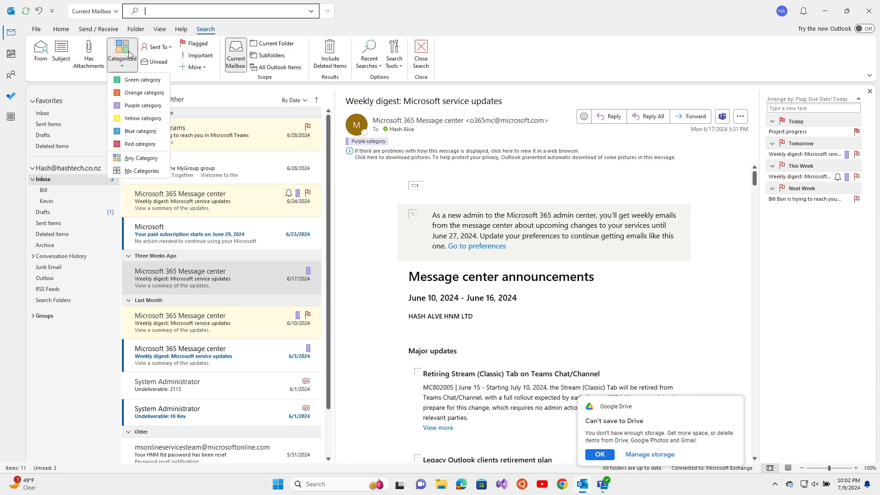
{"action": "left_click", "coordinate": [130, 105]}
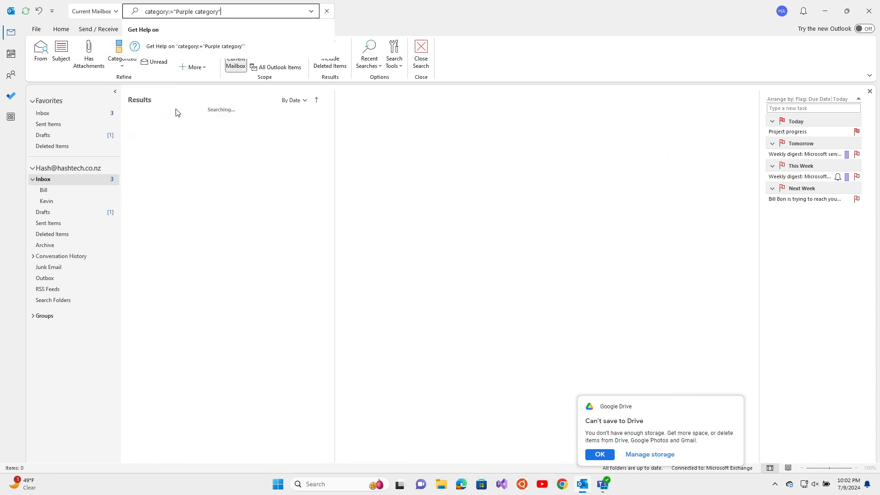